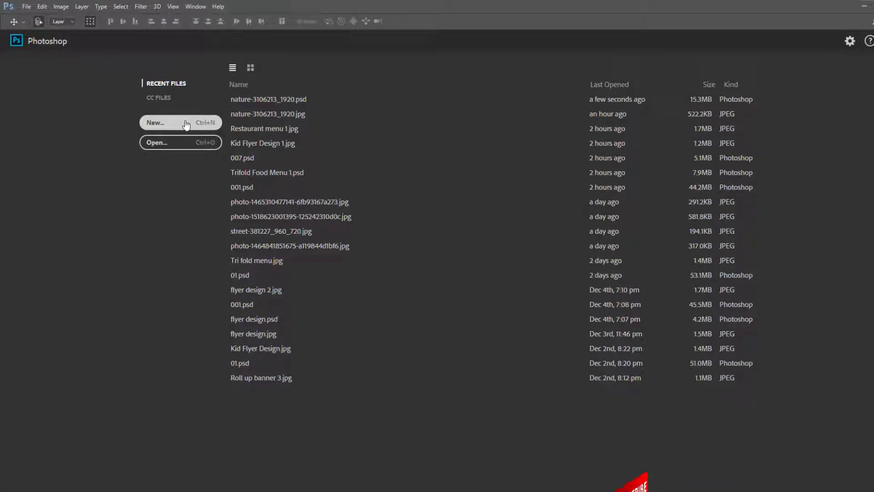
Open the New Document dialog from the Photoshop start screen
click(187, 125)
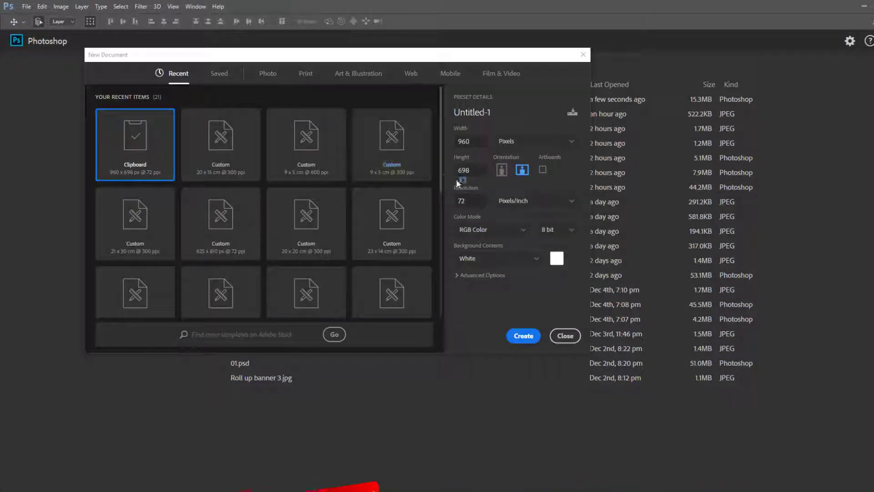
Create a blank white 25 × 15 cm document at 300 pixels/inch
click(517, 141)
click(513, 190)
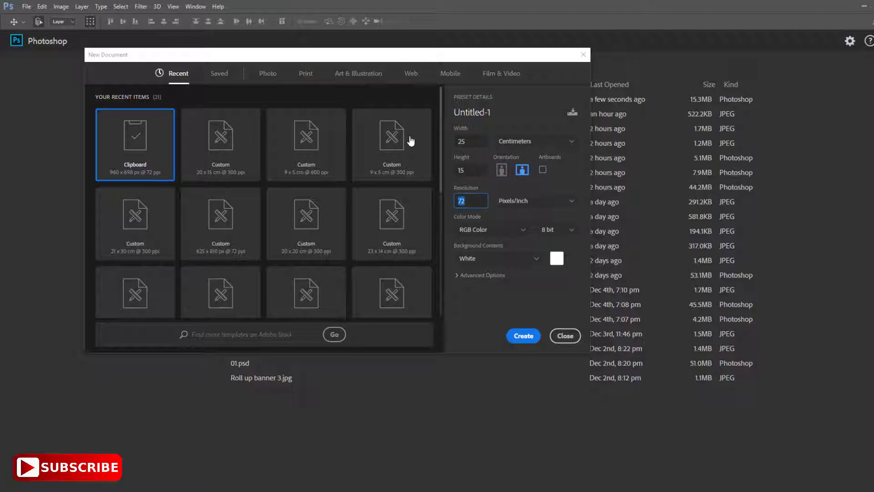
text(300)
click(514, 340)
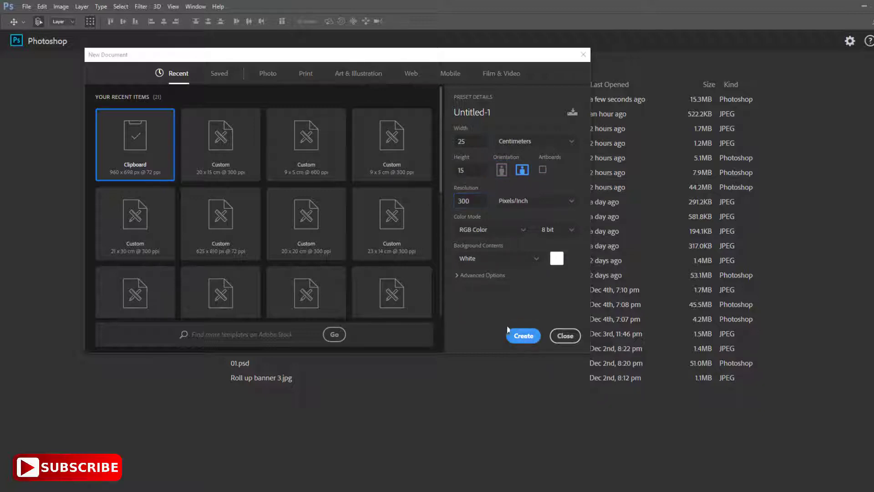
click(26, 7)
mouse_move(36, 232)
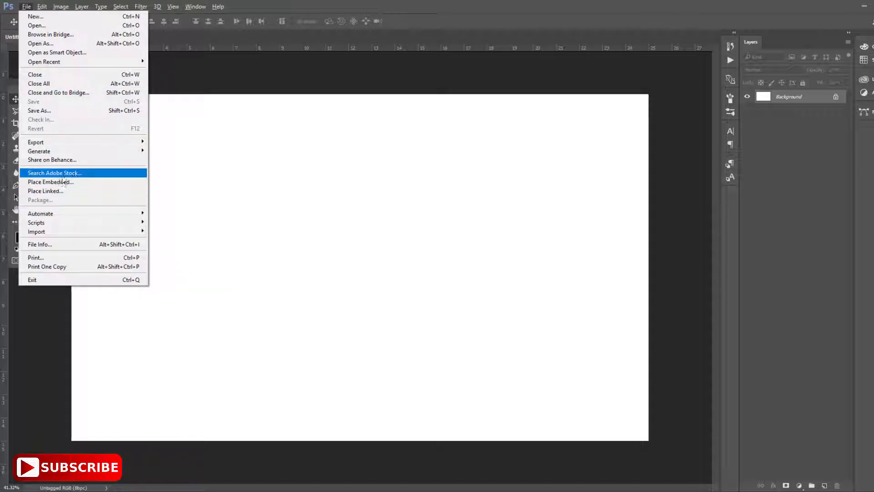
Place the nature-3106213_1920 tiger-and-woman image as a linked layer
click(46, 191)
click(266, 87)
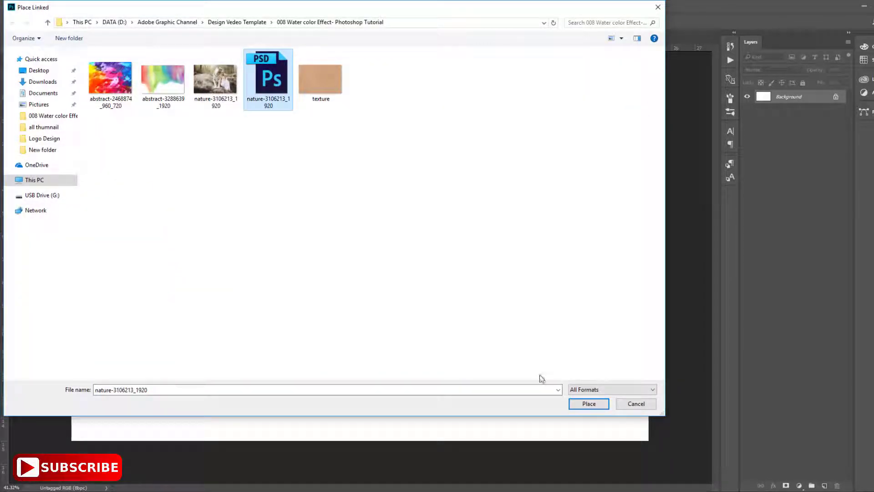
click(587, 403)
key(Return)
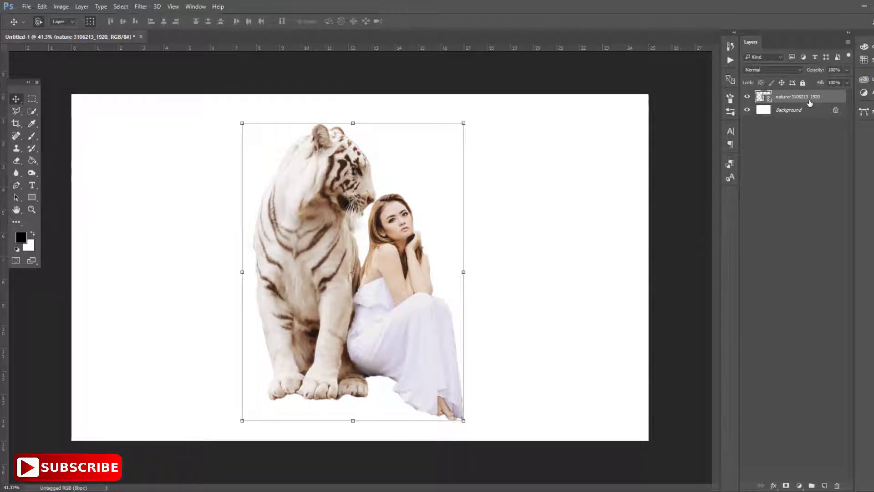
Rasterize the nature-3106213_1920 layer and duplicate it
right_click(808, 98)
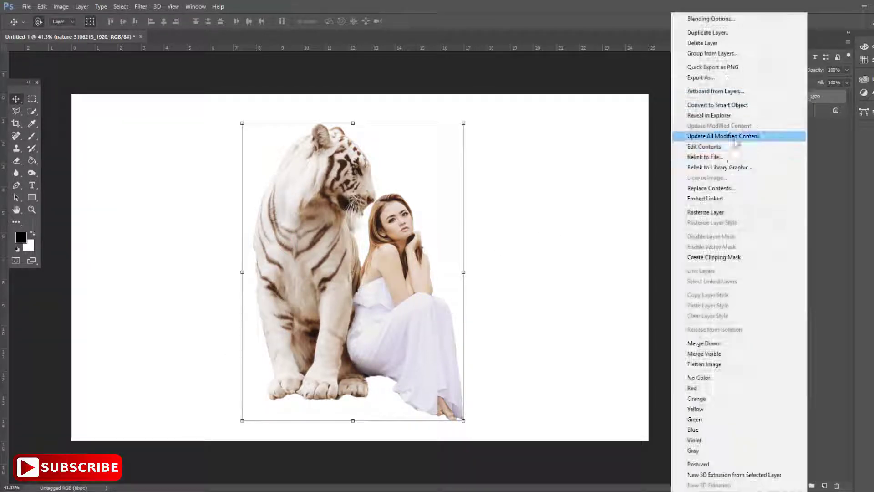
click(703, 210)
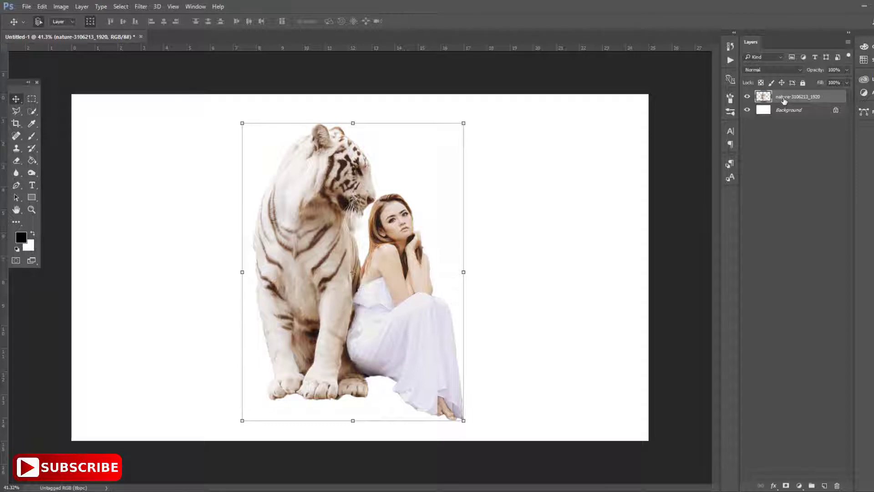
drag(784, 100, 824, 485)
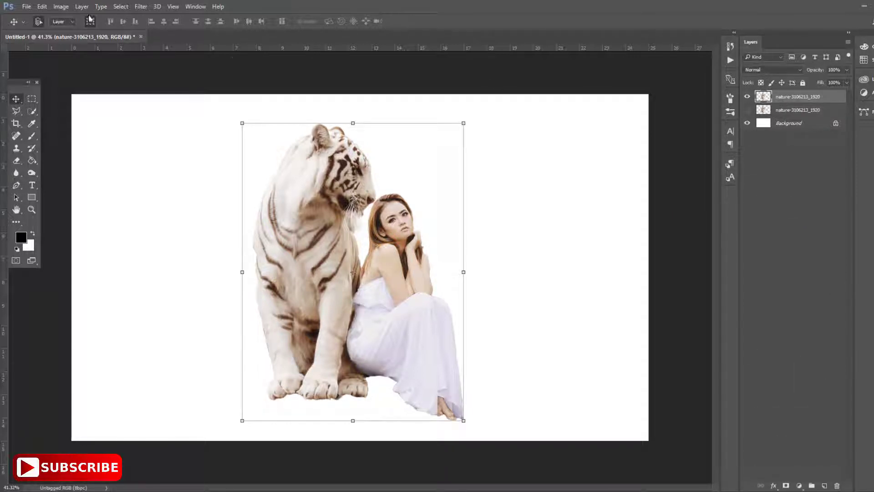
Apply Camera Raw to the top layer: Clarity +24, Blacks -100, Whites -27, Highlights -33, Exposure -0.55
click(140, 6)
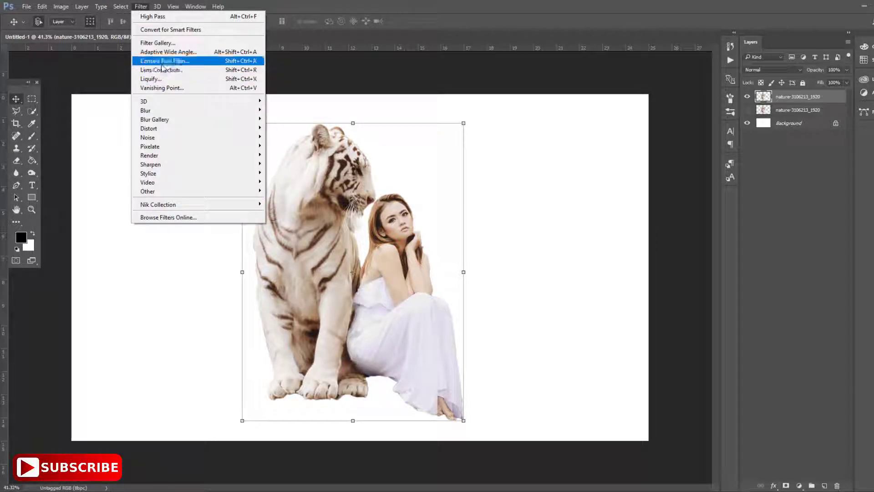
click(165, 61)
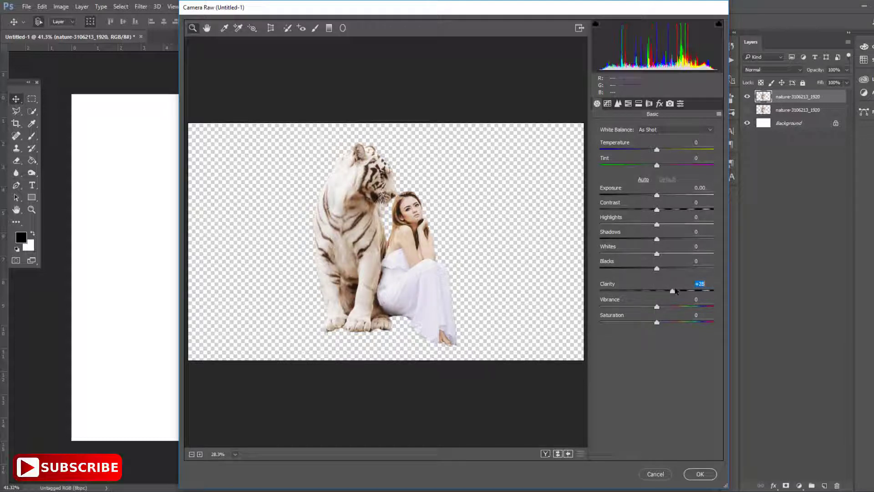
mouse_move(666, 292)
mouse_down()
mouse_move(675, 291)
mouse_move(610, 268)
mouse_move(640, 256)
mouse_move(600, 269)
mouse_up()
drag(656, 224, 637, 225)
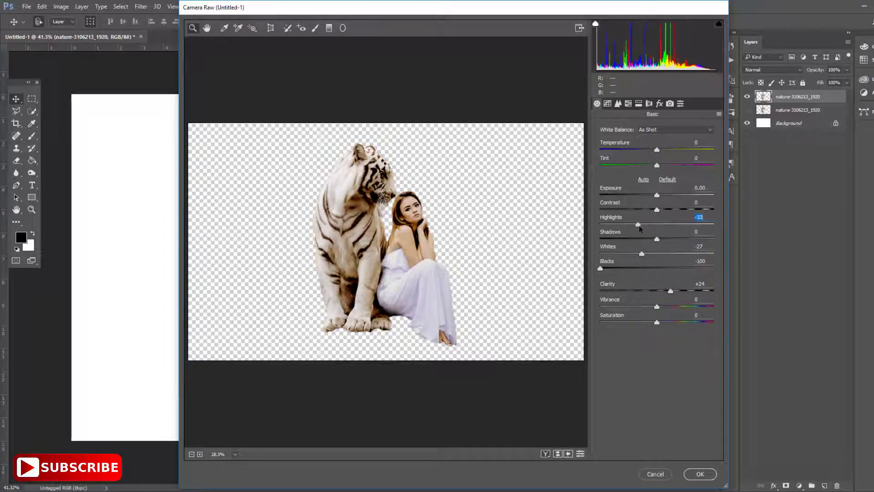
drag(657, 195, 651, 196)
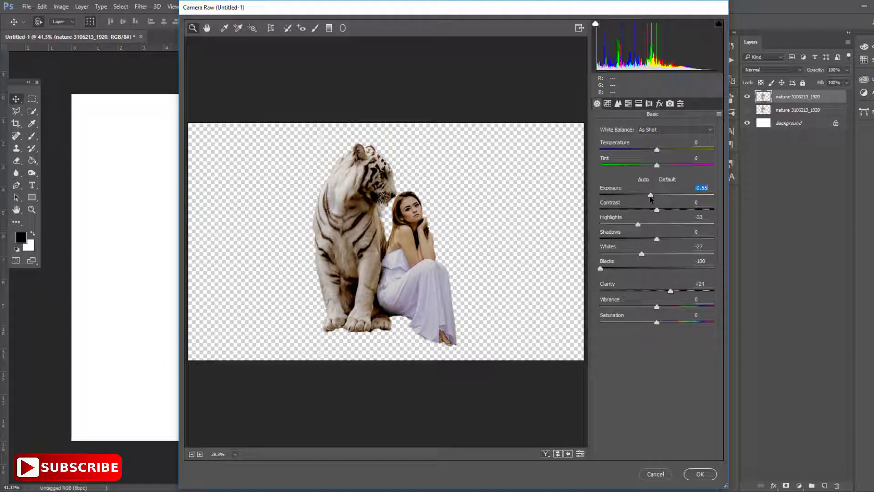
click(699, 474)
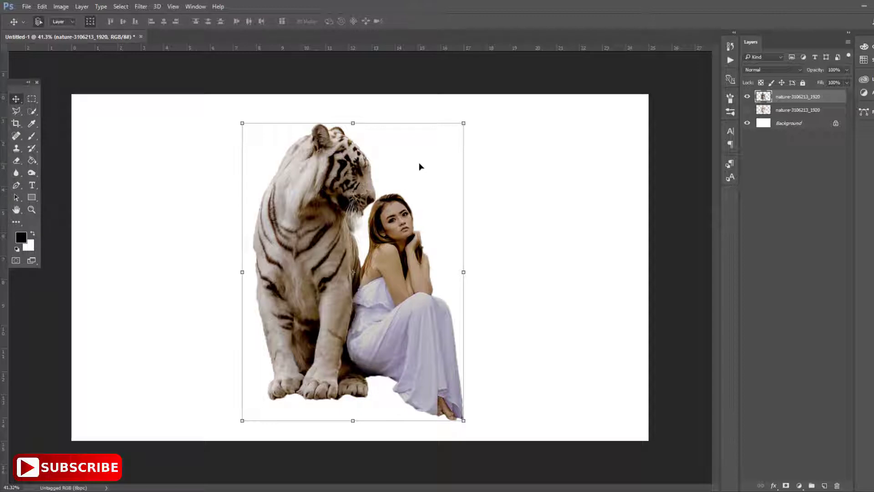
Apply the Watercolor filter with higher brush detail and lower shadow intensity, viewed at 50%
click(146, 10)
click(191, 54)
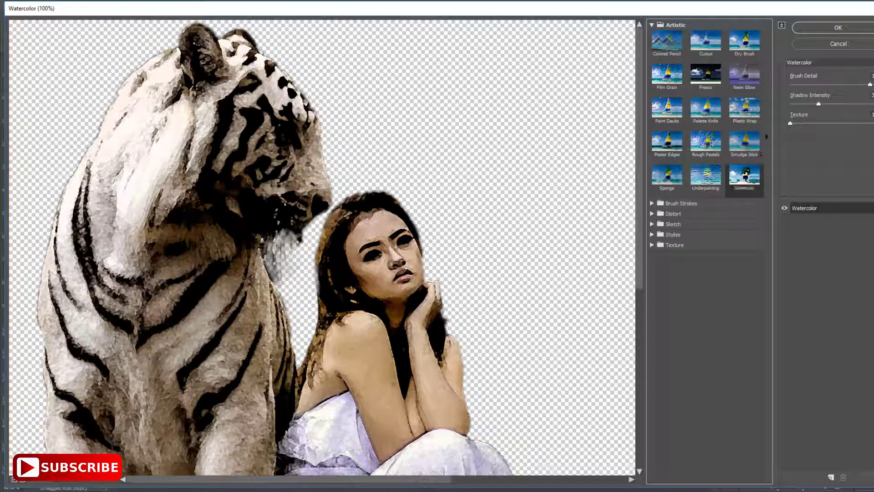
drag(818, 105, 802, 105)
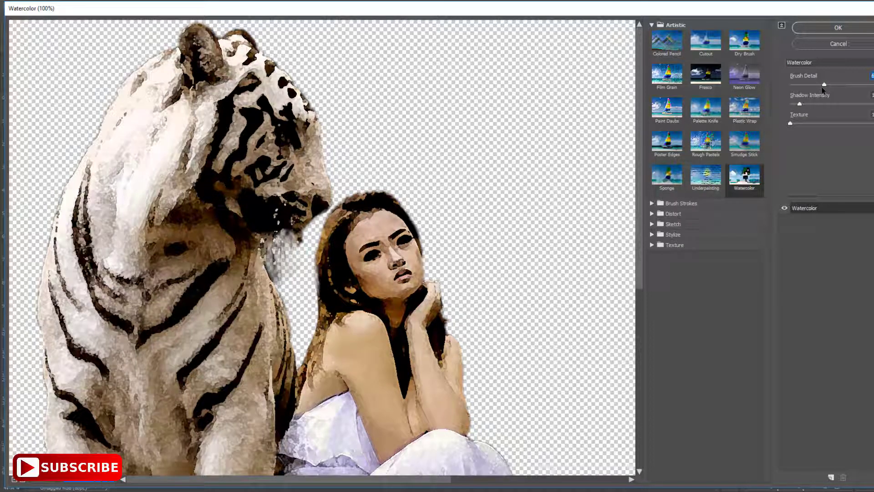
drag(864, 85, 873, 85)
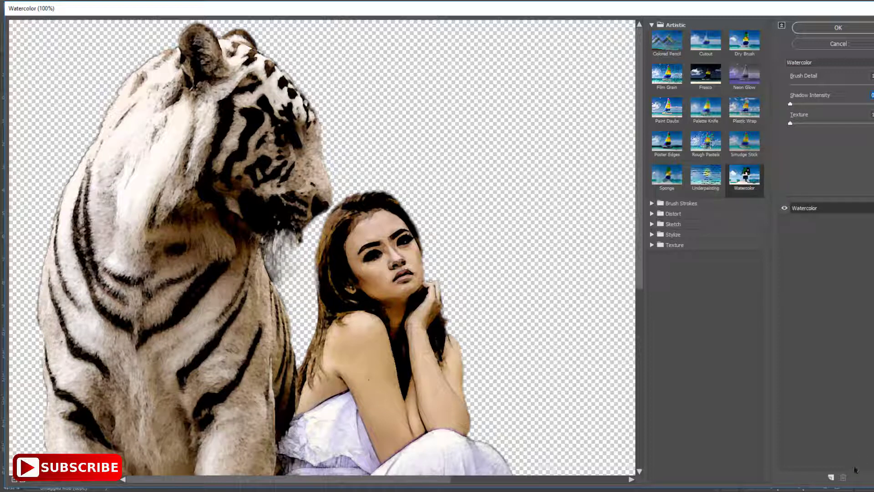
click(838, 28)
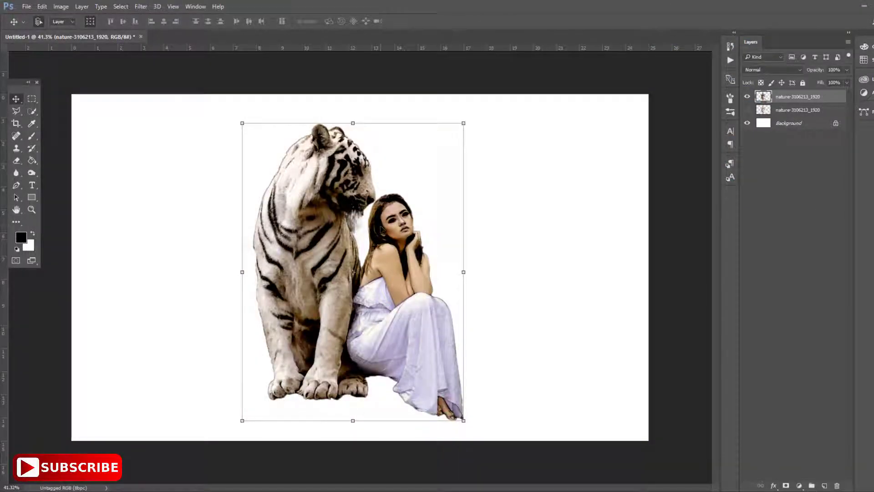
key(ctrl+plus)
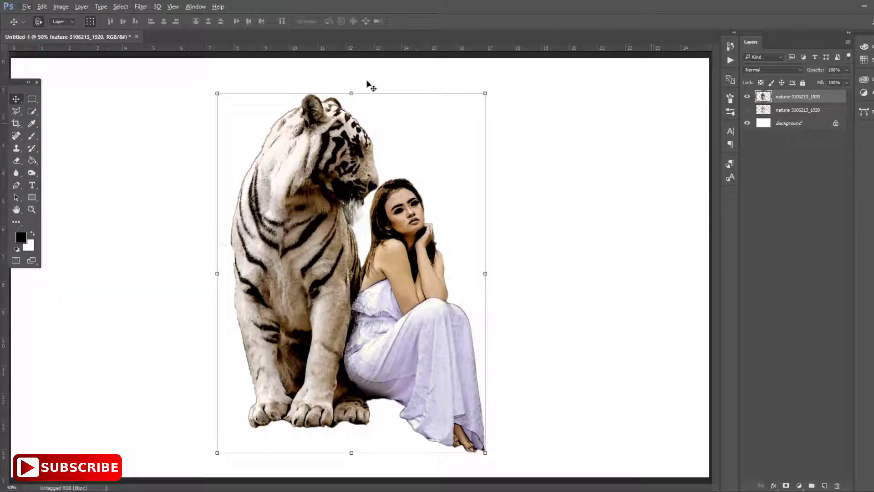
Reapply Watercolor with Shadow Intensity 1 and add a layer mask to the top layer
click(138, 7)
click(159, 44)
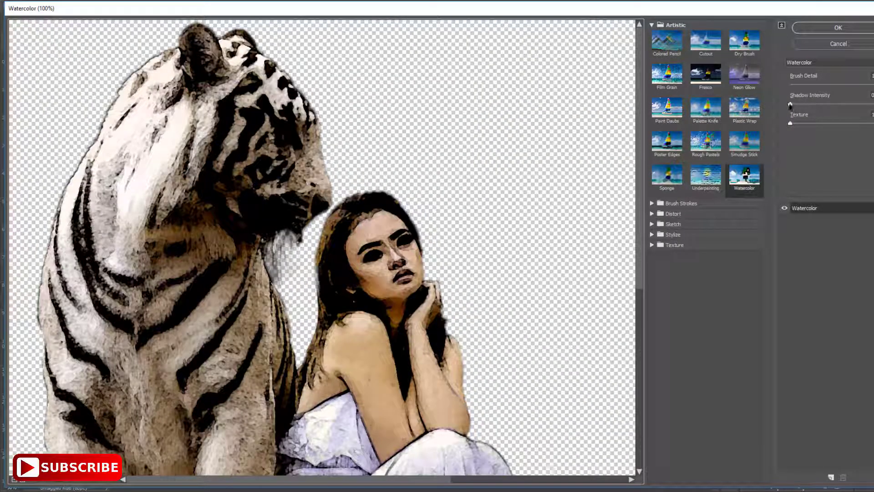
drag(790, 105, 800, 106)
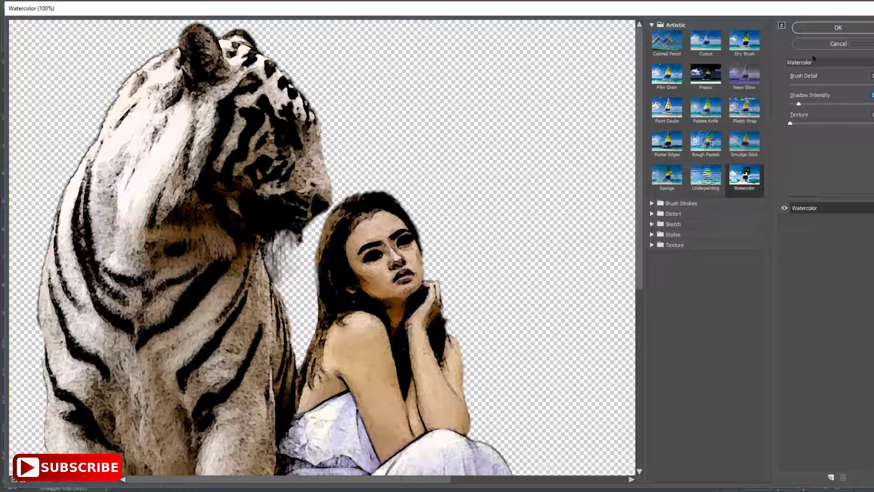
click(819, 28)
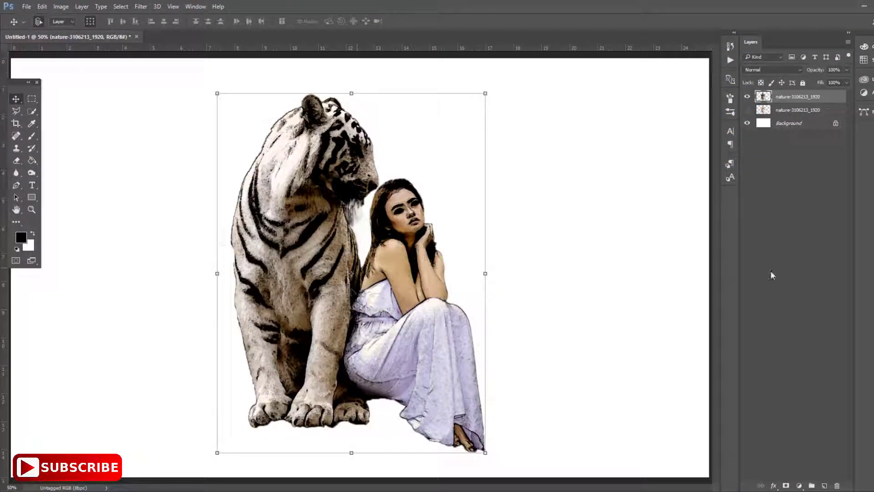
click(786, 486)
Invert the top layer's mask to black, hiding the tiger and woman
double_click(784, 97)
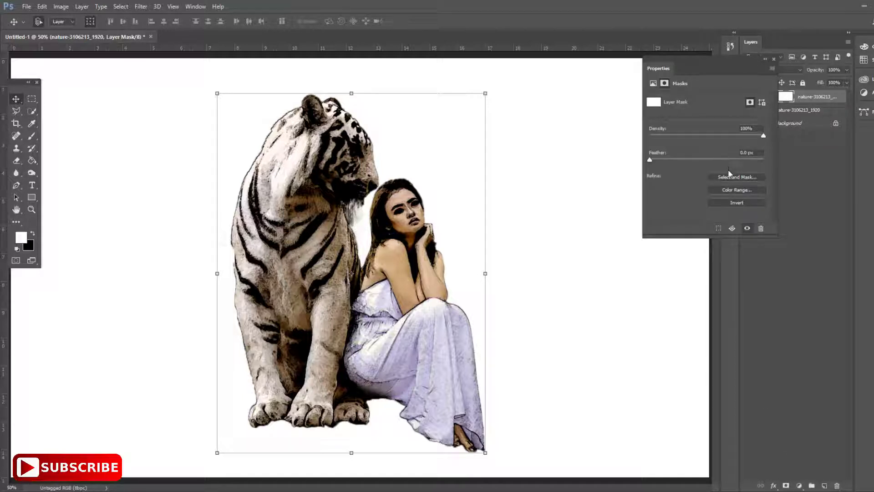
click(731, 201)
click(774, 59)
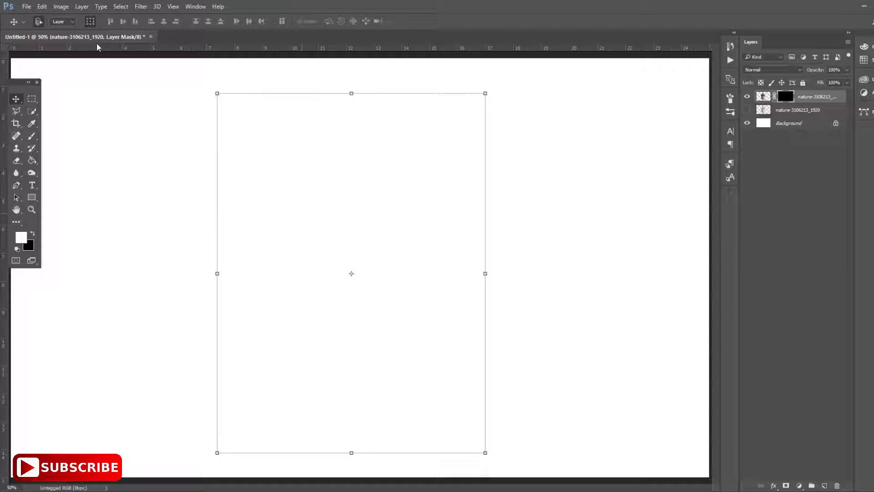
Set up the 400 px watercolour brush at 100% opacity and swap the colours
click(32, 136)
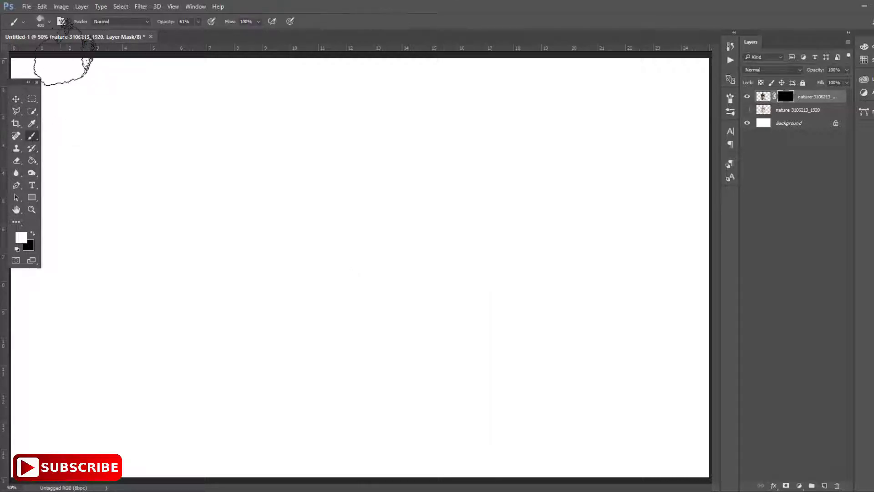
click(48, 21)
scroll(142, 263, up, 10)
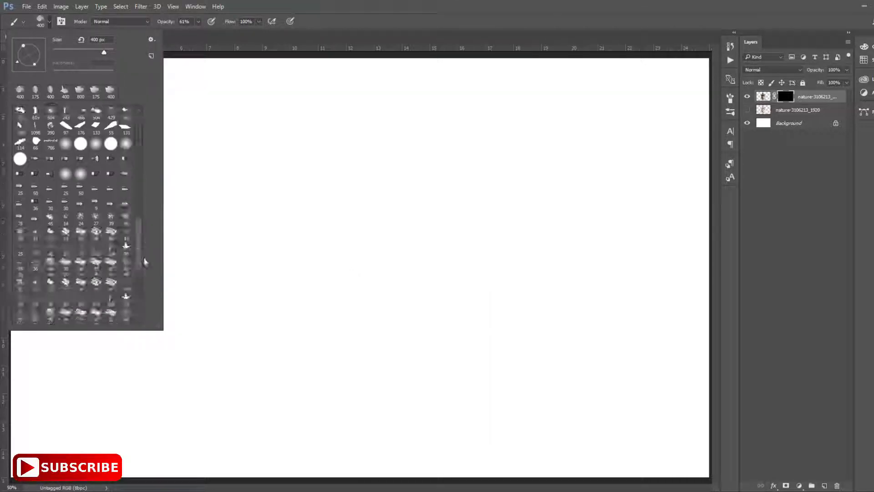
scroll(139, 299, down, 10)
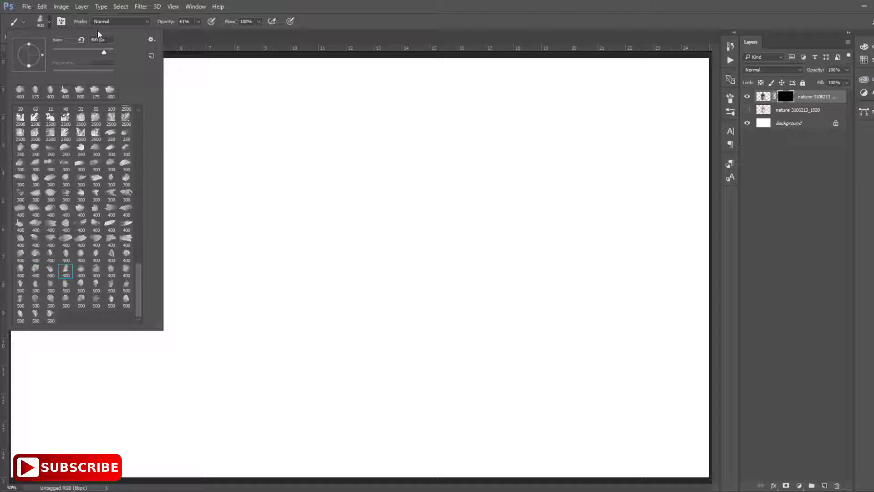
key(Return)
click(198, 21)
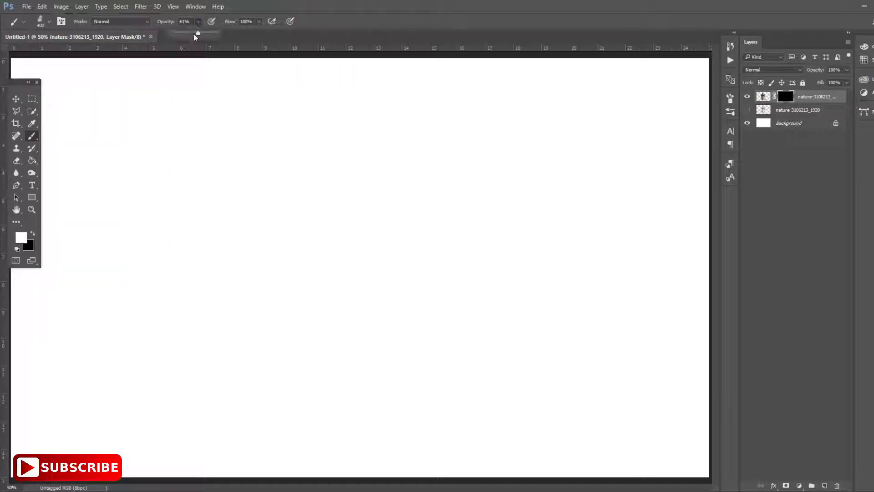
drag(195, 33, 220, 33)
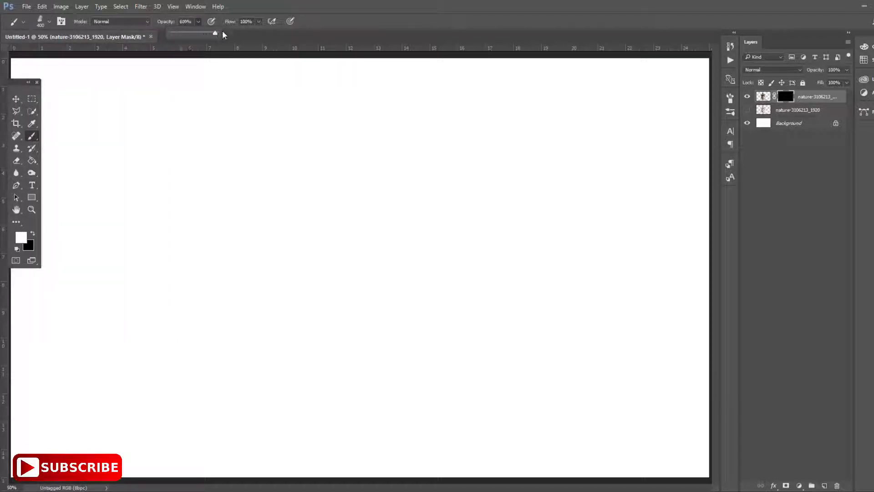
click(32, 233)
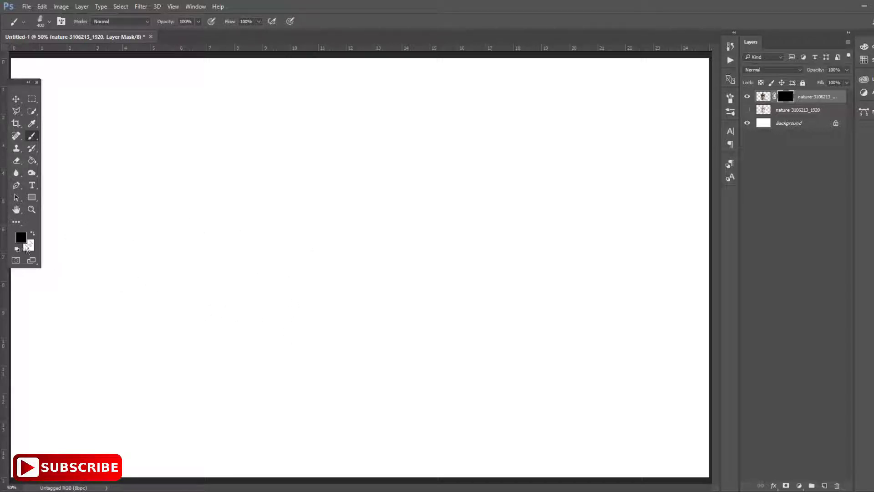
Paint the mask white in the centre and right, resizing the brush between 250 and 600
click(32, 233)
drag(273, 255, 327, 279)
scroll(326, 279, down, 1)
key(bracketleft)
key(bracketleft)
key(bracketleft)
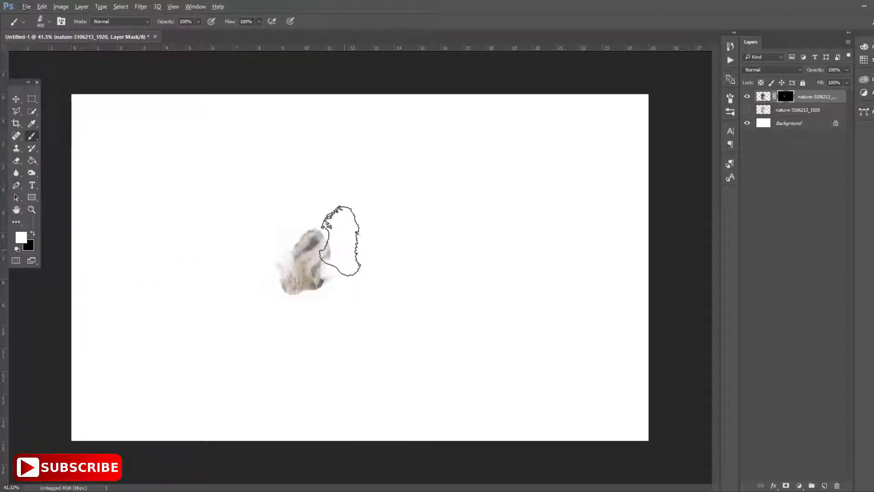
mouse_move(351, 219)
mouse_down()
mouse_move(306, 221)
mouse_move(329, 191)
mouse_move(291, 214)
mouse_up()
key(bracketright)
key(bracketright)
key(bracketright)
Dab with a 400 px watercolour brush to reveal texture in the lower and lower-right areas
click(50, 21)
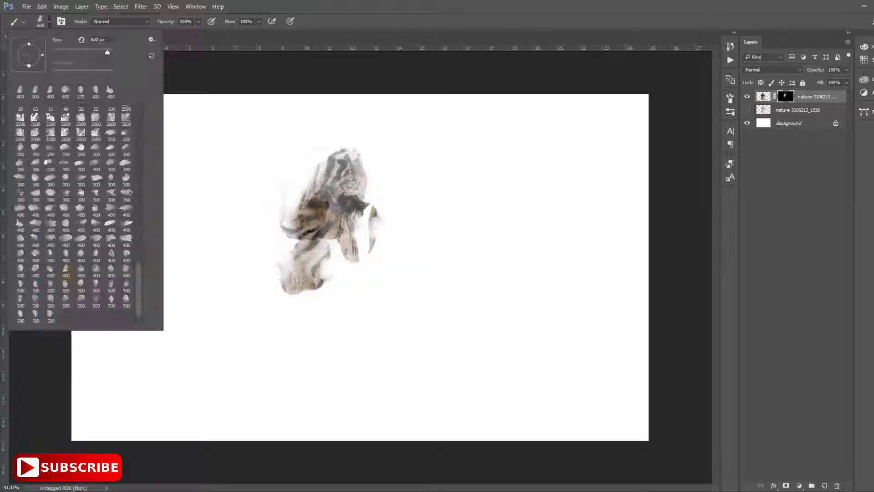
double_click(84, 271)
click(335, 280)
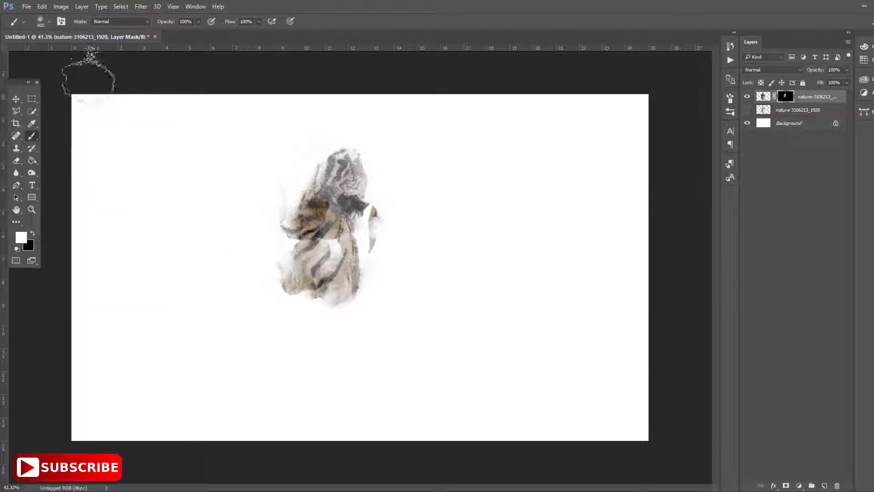
click(50, 22)
click(97, 273)
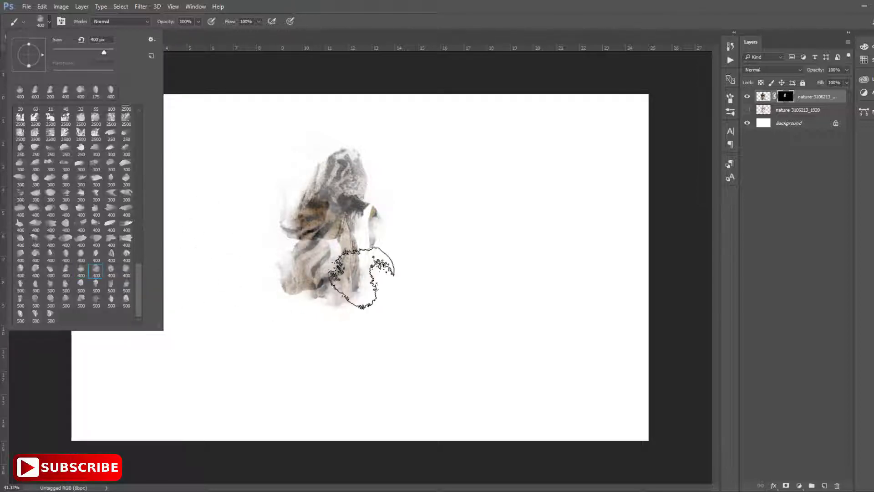
click(387, 292)
Reveal the woman's face and tiger's head with a 500 px watercolour brush
click(49, 21)
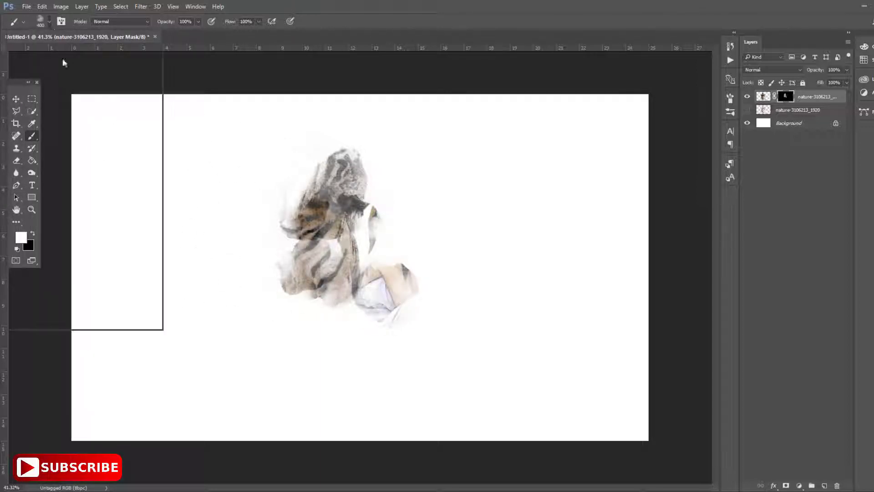
click(112, 283)
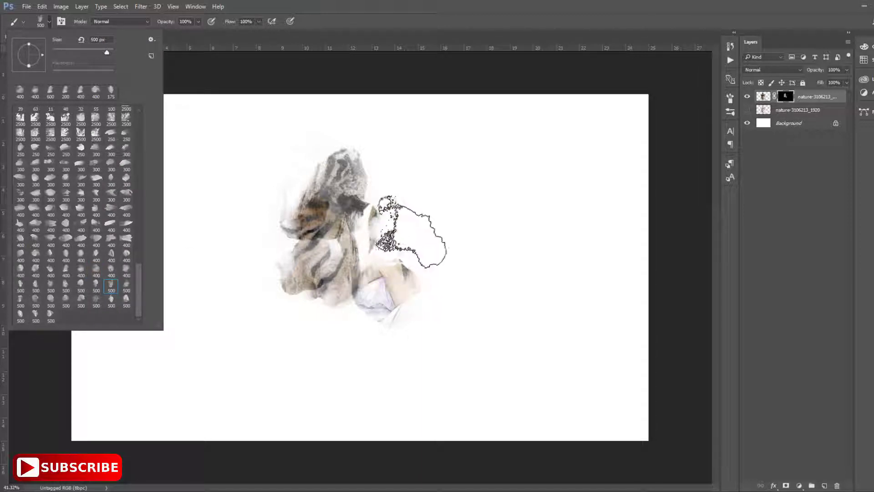
click(410, 241)
mouse_move(397, 181)
mouse_down()
mouse_move(410, 179)
mouse_move(345, 121)
mouse_move(363, 148)
mouse_move(318, 188)
mouse_move(273, 209)
mouse_move(273, 263)
mouse_move(303, 303)
mouse_move(336, 331)
mouse_move(343, 302)
mouse_move(416, 368)
mouse_move(308, 361)
mouse_move(400, 250)
mouse_move(377, 296)
mouse_up()
key(bracketleft)
key(bracketleft)
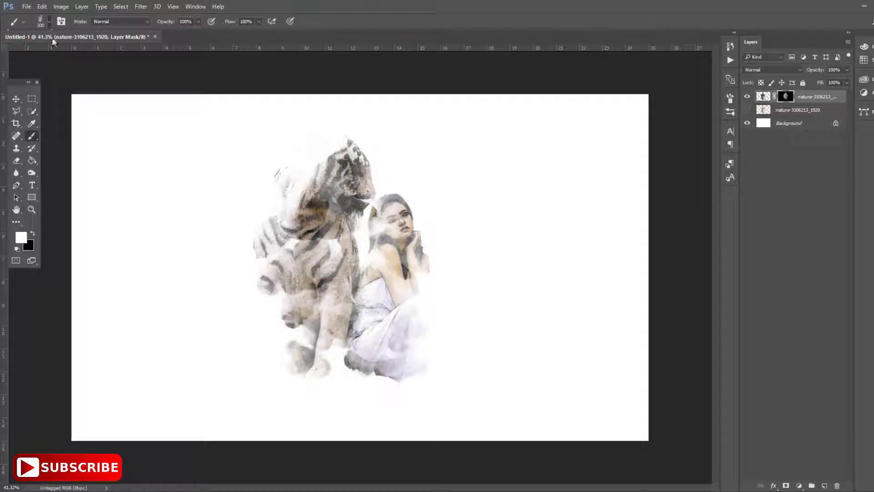
Paint in the woman's hair, face, dress and feet, shrinking the brush to 200
click(49, 22)
click(67, 286)
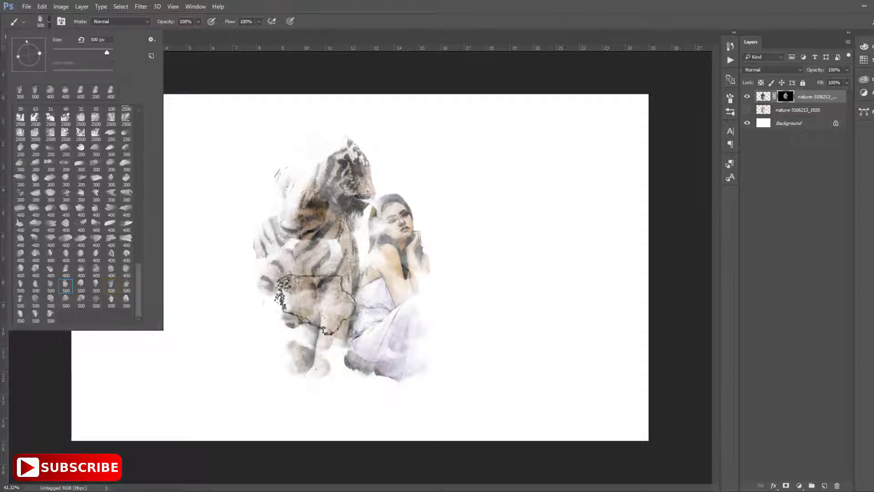
click(387, 282)
drag(396, 255, 410, 191)
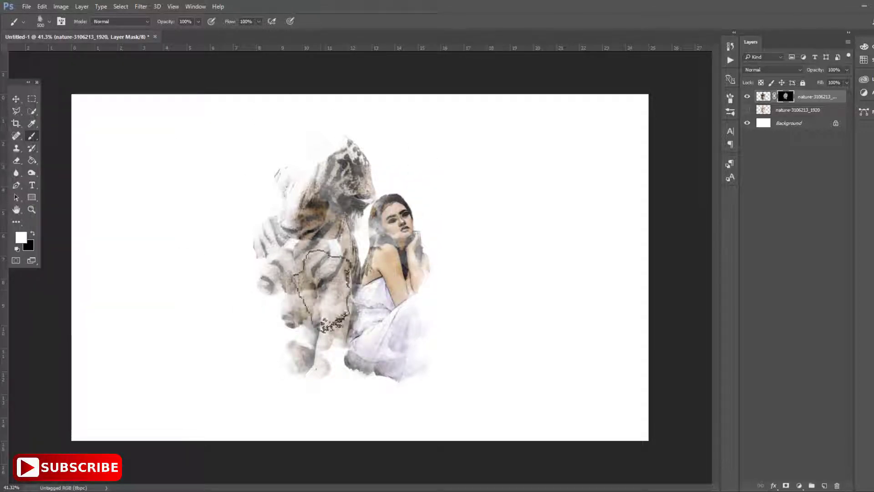
drag(322, 292, 449, 307)
key(bracketleft)
key(bracketleft)
key(bracketleft)
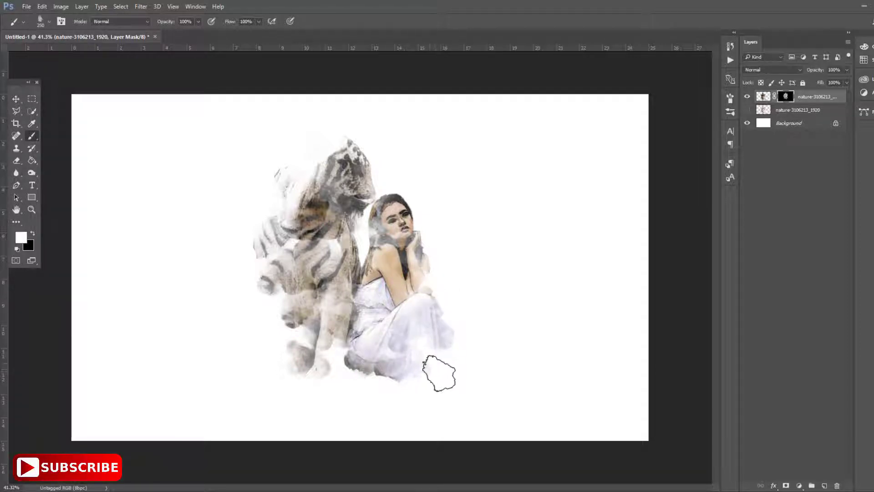
key(bracketleft)
mouse_move(351, 373)
mouse_down()
mouse_move(320, 359)
mouse_move(271, 297)
mouse_move(284, 324)
mouse_up()
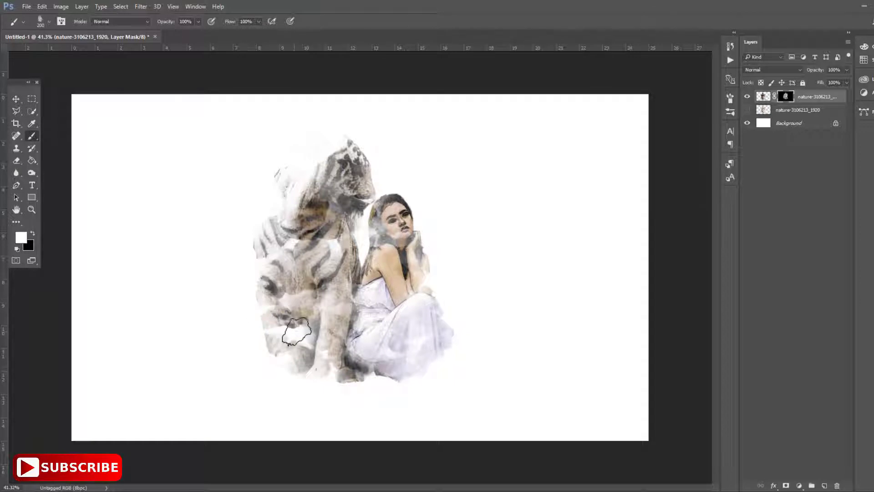
Paint in the tiger's stripes and paws with a 250 px brush
click(49, 21)
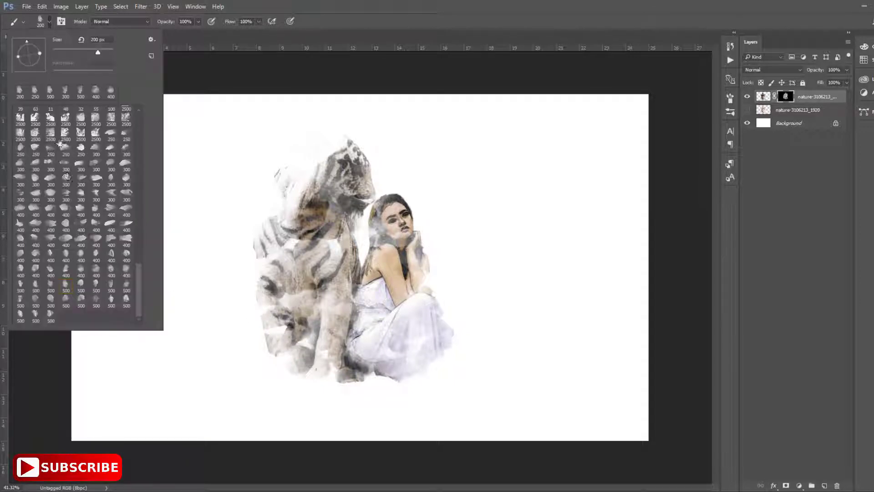
drag(273, 253, 302, 307)
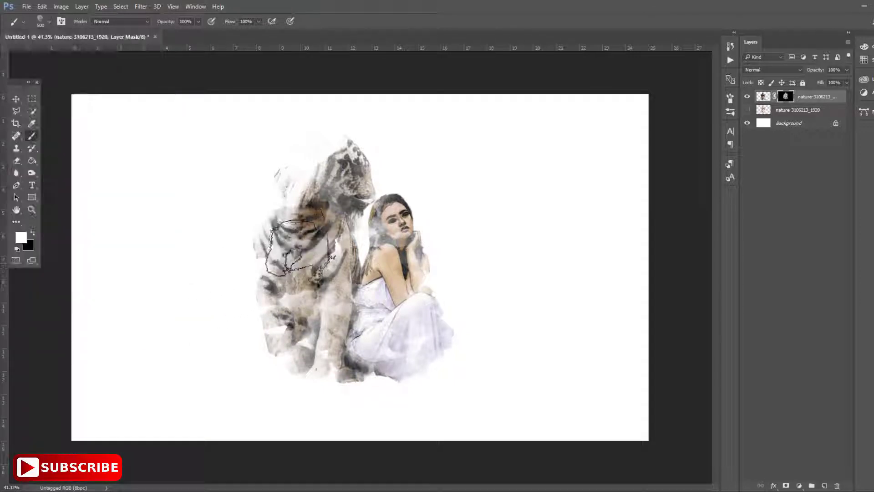
key(bracketleft)
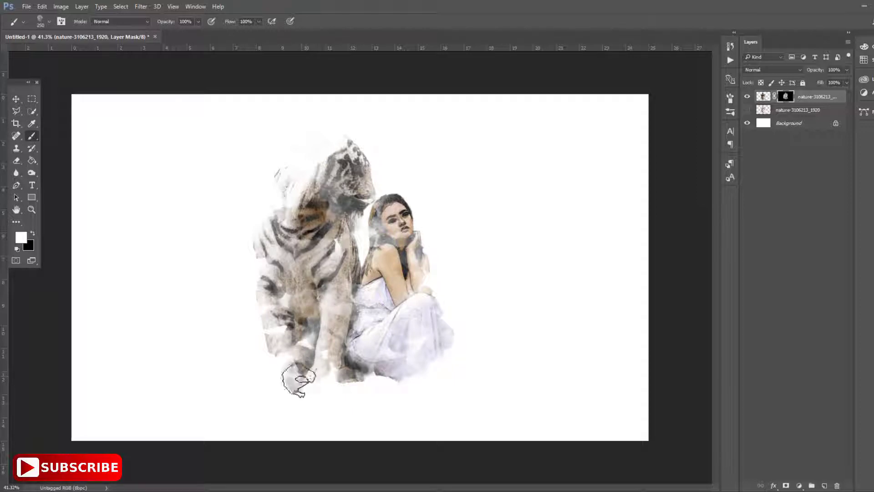
mouse_move(297, 381)
mouse_down()
mouse_move(427, 399)
mouse_move(456, 321)
mouse_move(457, 285)
mouse_move(424, 230)
mouse_move(362, 221)
mouse_move(339, 146)
mouse_move(303, 155)
mouse_up()
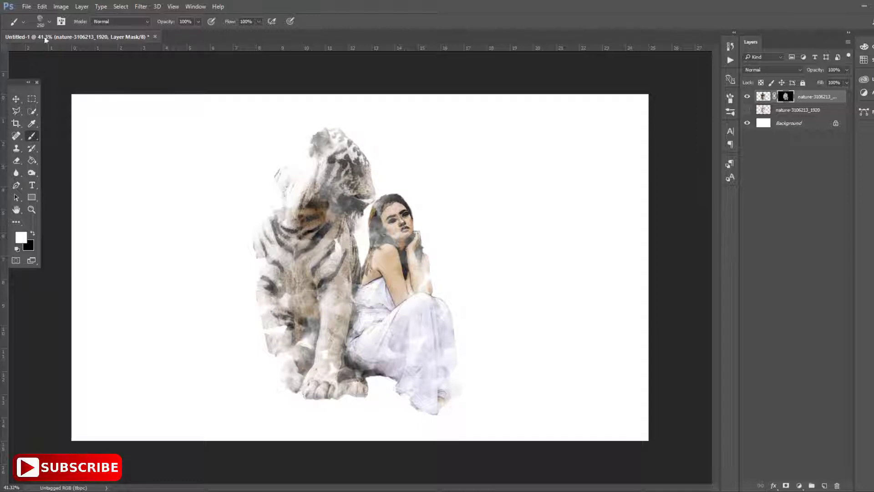
Reveal the tiger's head and chest with a 400 px watercolour brush
right_click(51, 56)
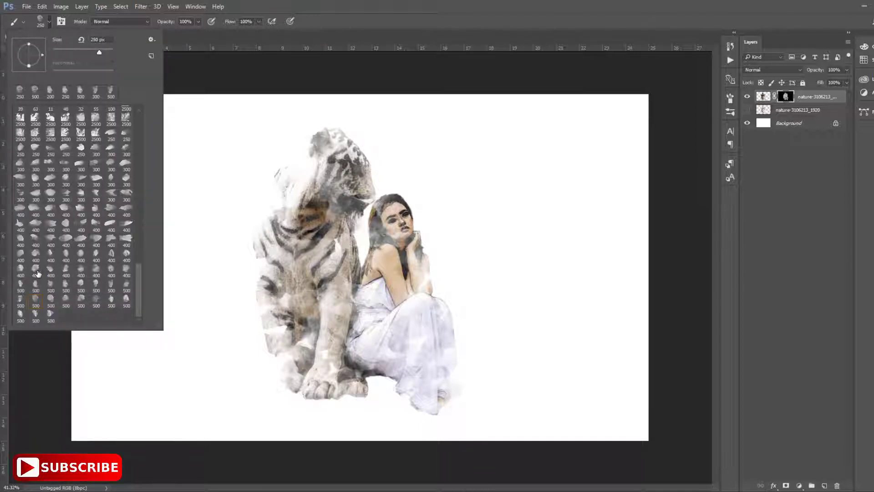
click(21, 270)
click(274, 146)
mouse_move(293, 147)
mouse_down()
mouse_move(291, 309)
mouse_move(323, 389)
mouse_move(271, 349)
mouse_up()
mouse_move(347, 121)
mouse_down()
mouse_move(302, 107)
mouse_move(319, 109)
mouse_move(351, 87)
mouse_move(390, 145)
mouse_up()
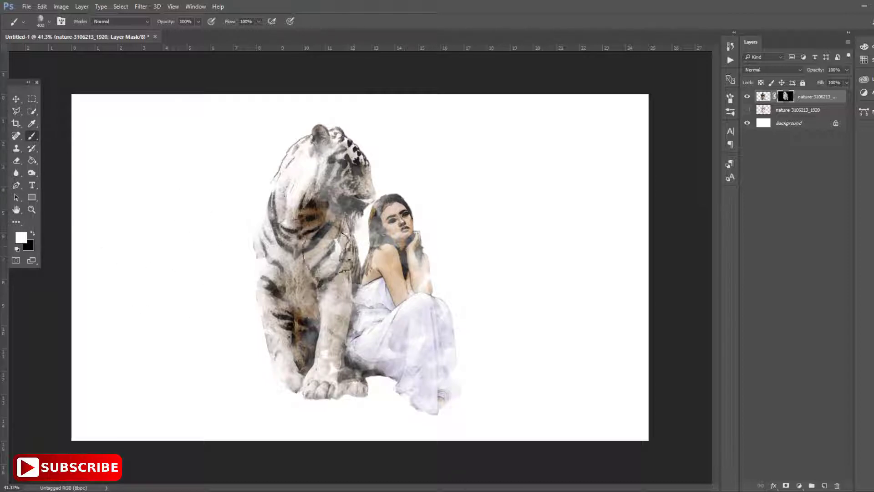
Switch to the Move tool, reset colours, and select the tiger-and-woman layer
key(x)
key(v)
click(159, 68)
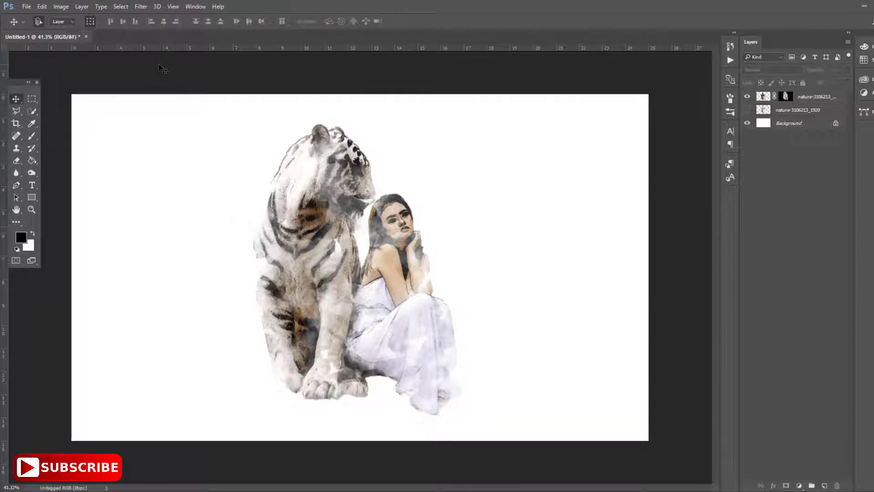
scroll(411, 322, up, 1)
scroll(428, 310, up, 1)
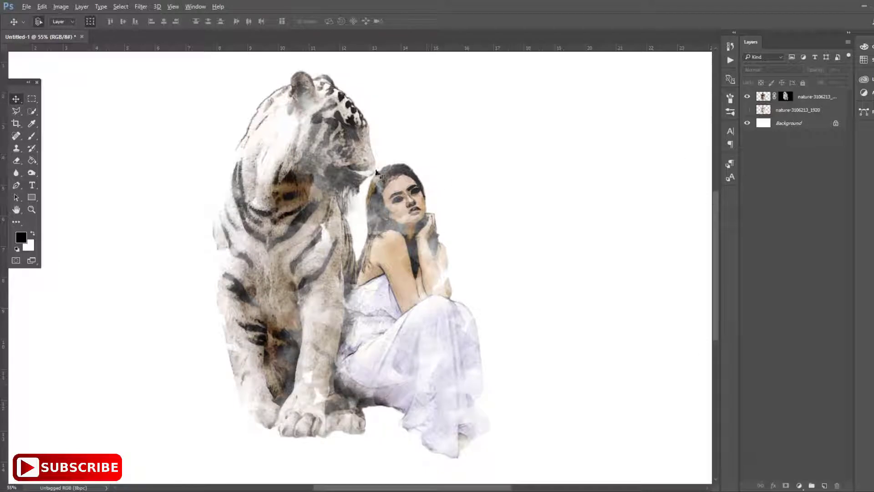
click(282, 172)
Place the abstract-2468874_960_720 paint image, scaled up to about 221%
click(26, 7)
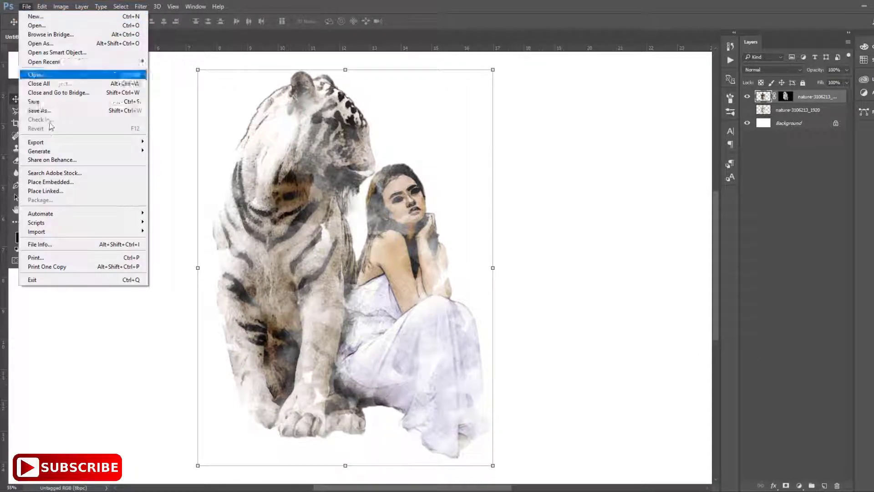
click(46, 190)
click(111, 78)
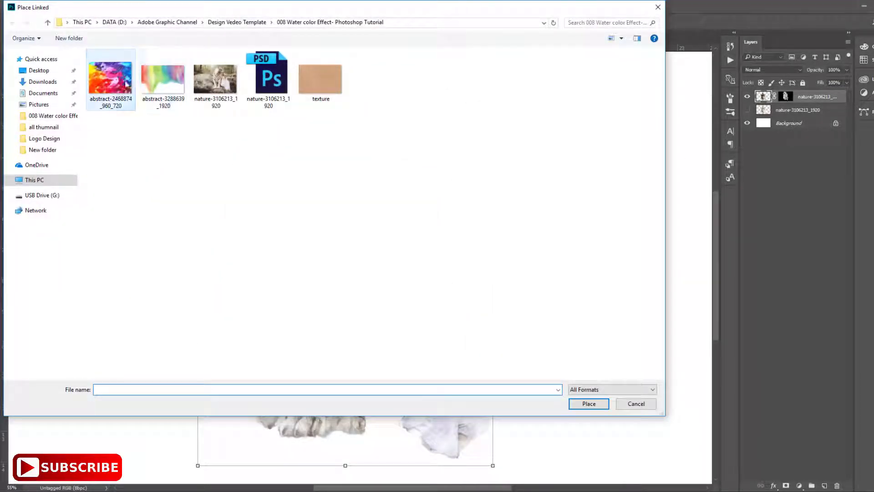
click(587, 402)
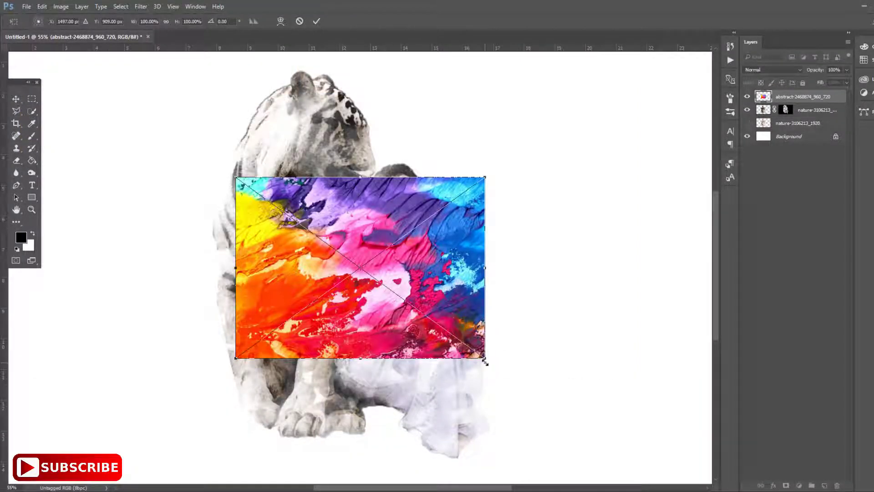
drag(486, 361, 637, 468)
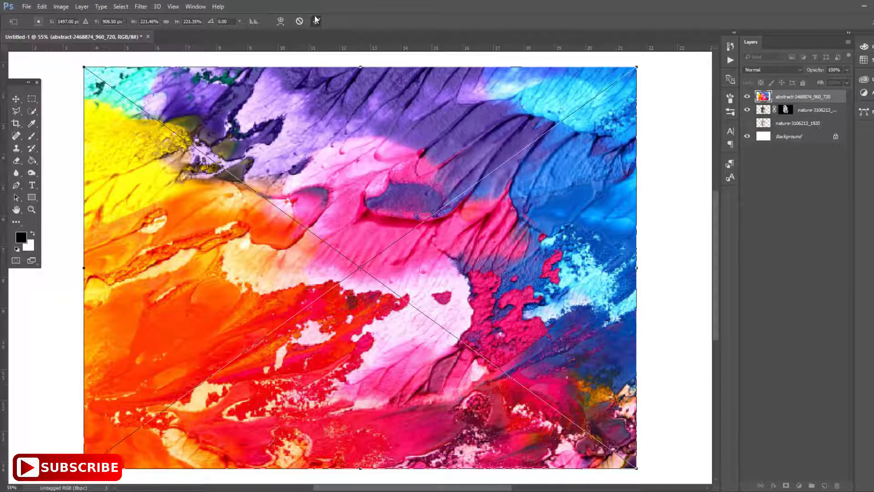
click(316, 20)
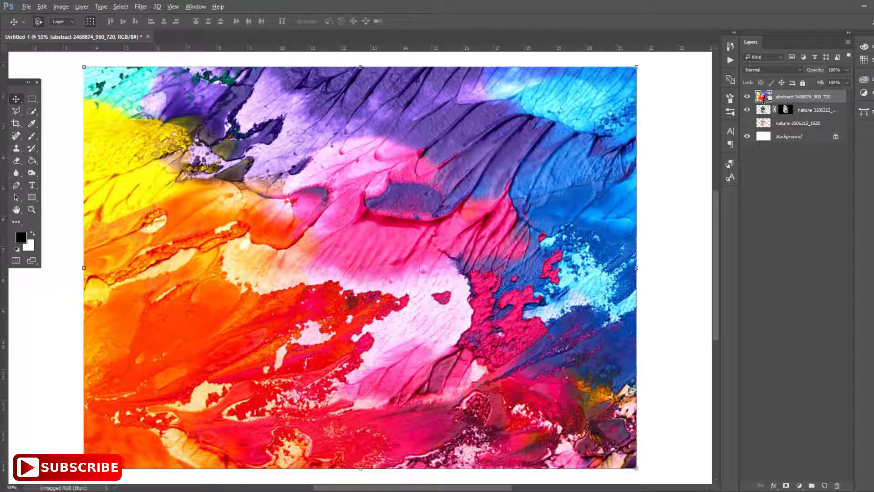
Clip the abstract paint layer to the tiger layer with Soft Light blending
right_click(762, 99)
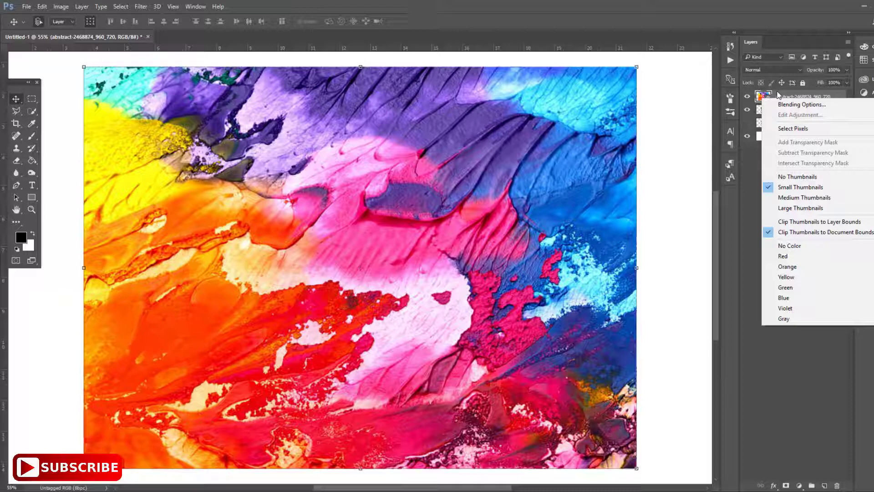
right_click(779, 98)
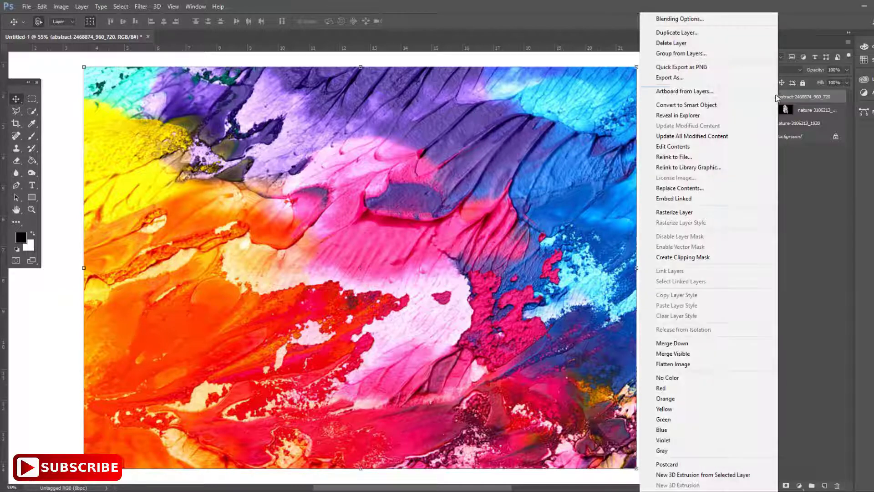
click(665, 255)
click(773, 69)
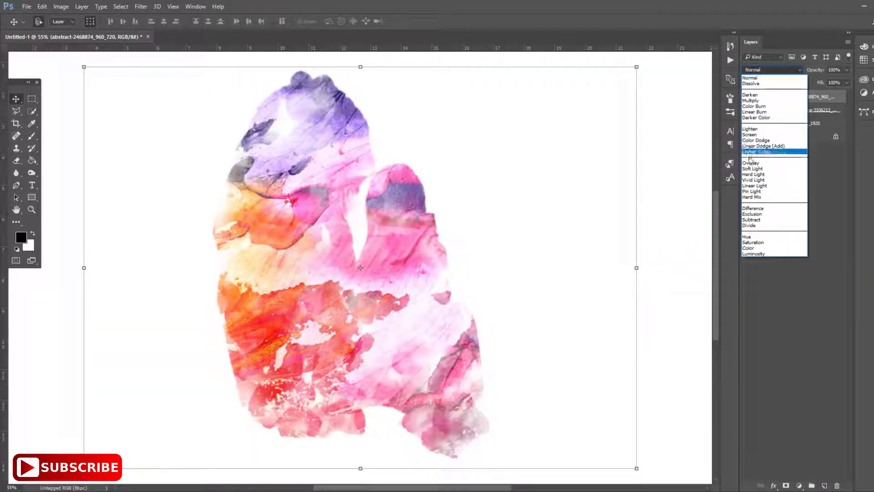
click(753, 169)
Enlarge the clipped abstract paint layer slightly to 232%
scroll(337, 208, down, 1)
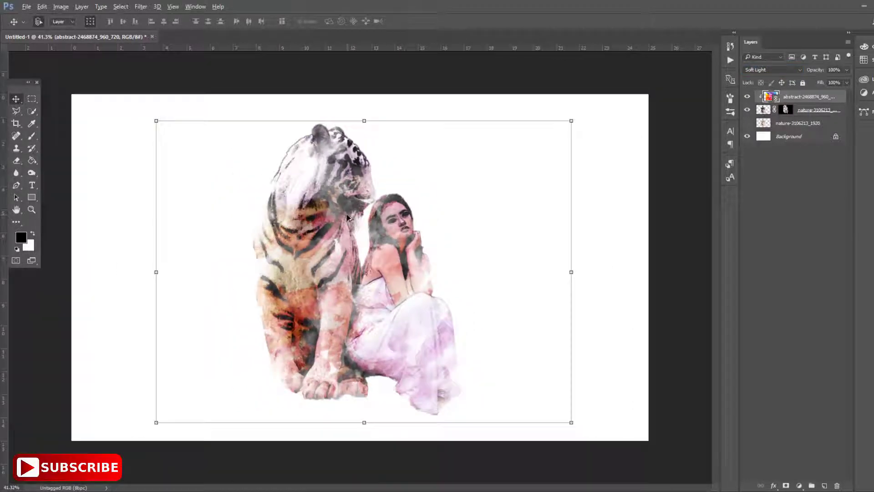
scroll(337, 209, down, 1)
key(ctrl+t)
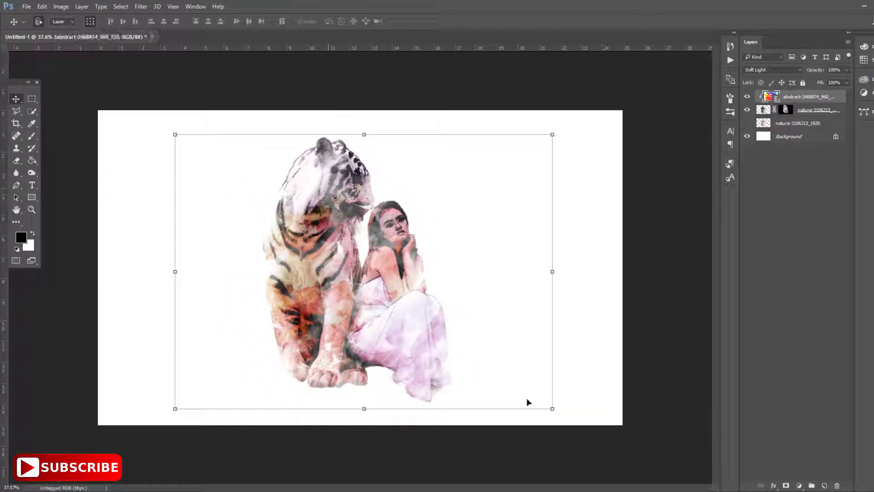
drag(552, 406, 562, 415)
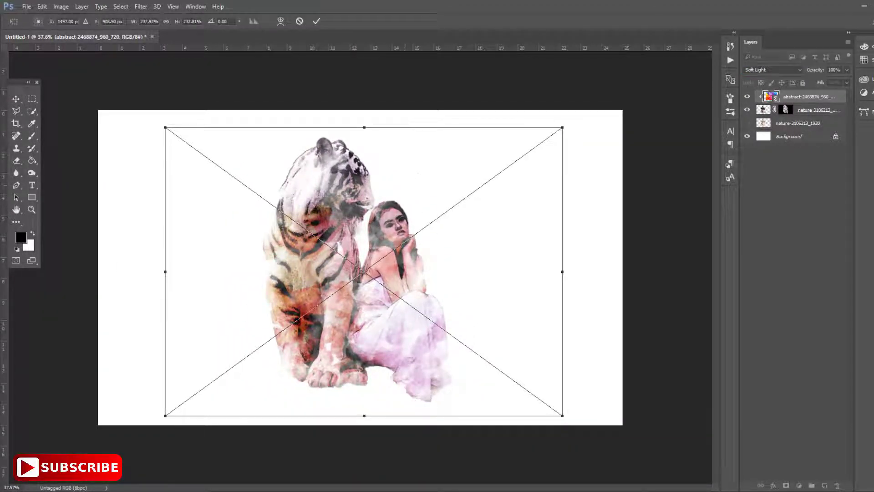
click(316, 21)
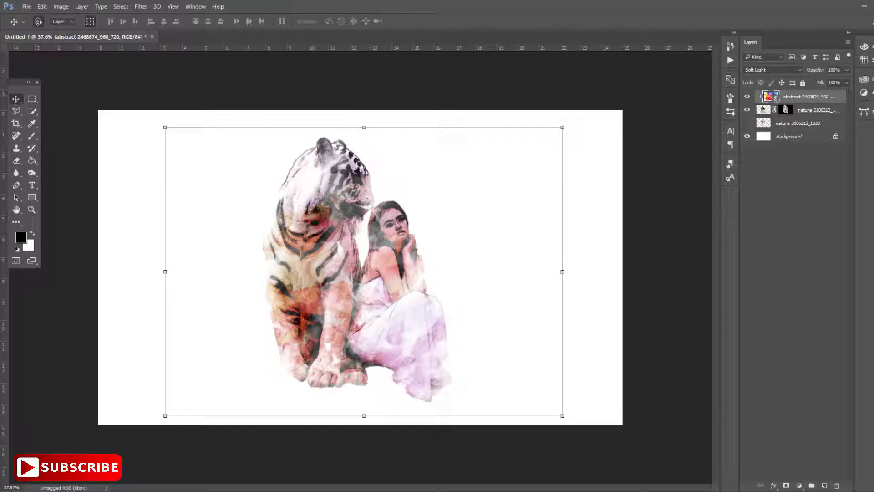
click(26, 6)
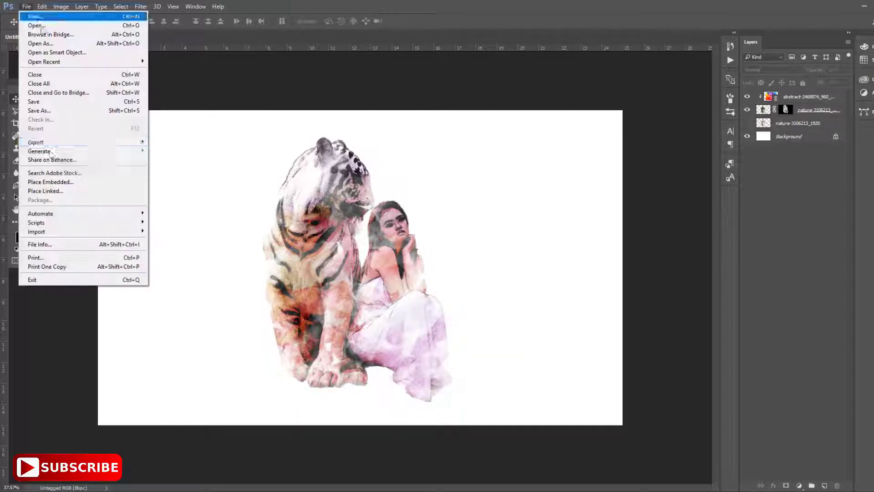
Place the texture image and stretch it to cover the whole canvas
click(53, 191)
click(320, 77)
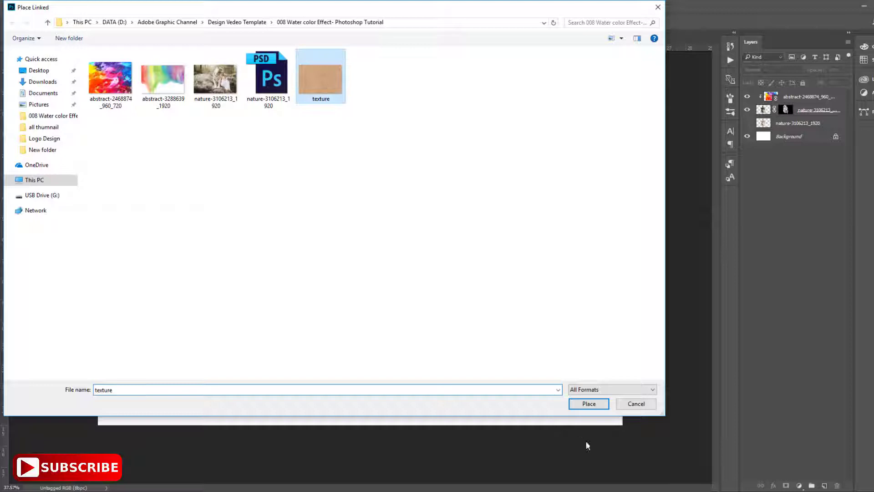
click(588, 404)
drag(597, 275, 774, 275)
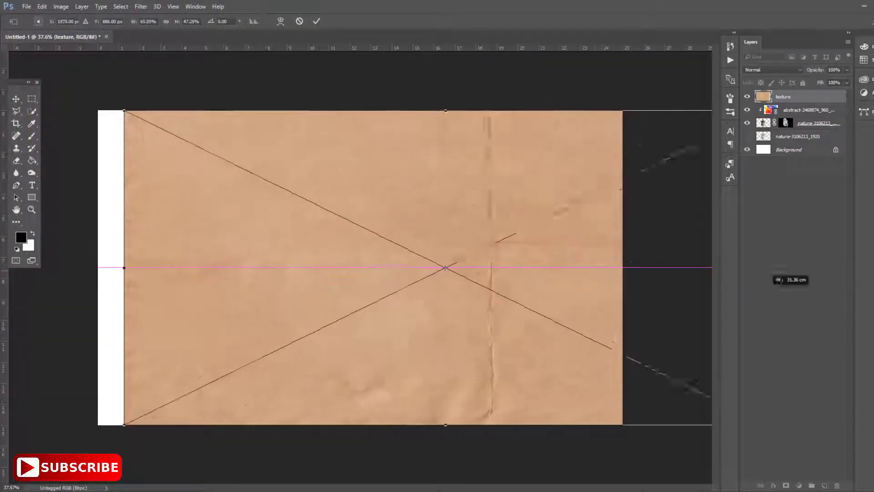
scroll(423, 286, down, 2)
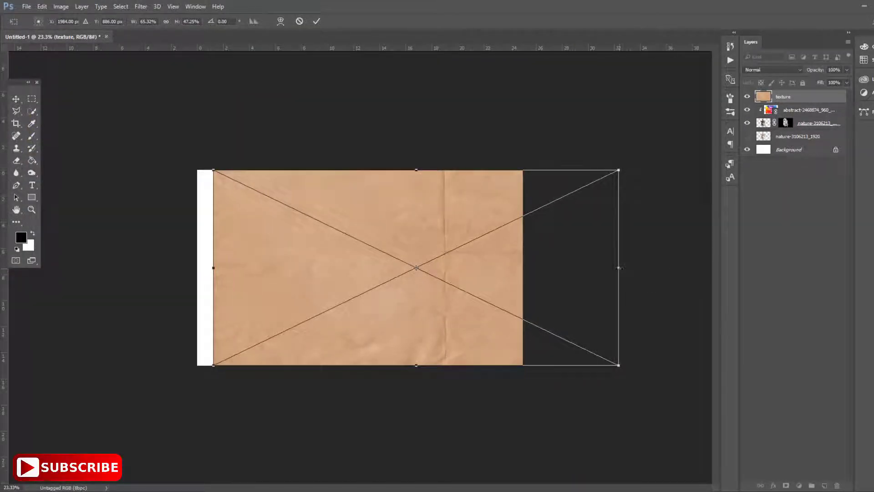
drag(619, 268, 775, 268)
drag(214, 268, 177, 268)
drag(474, 365, 473, 388)
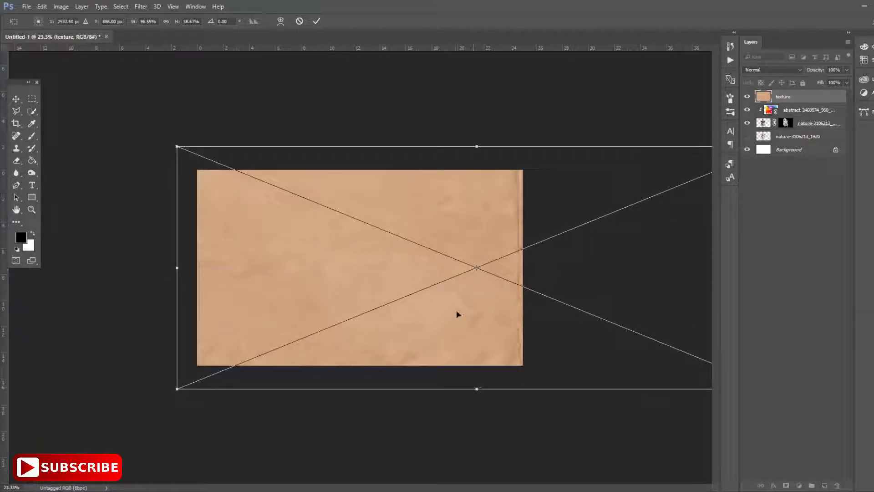
drag(458, 314, 473, 314)
click(317, 21)
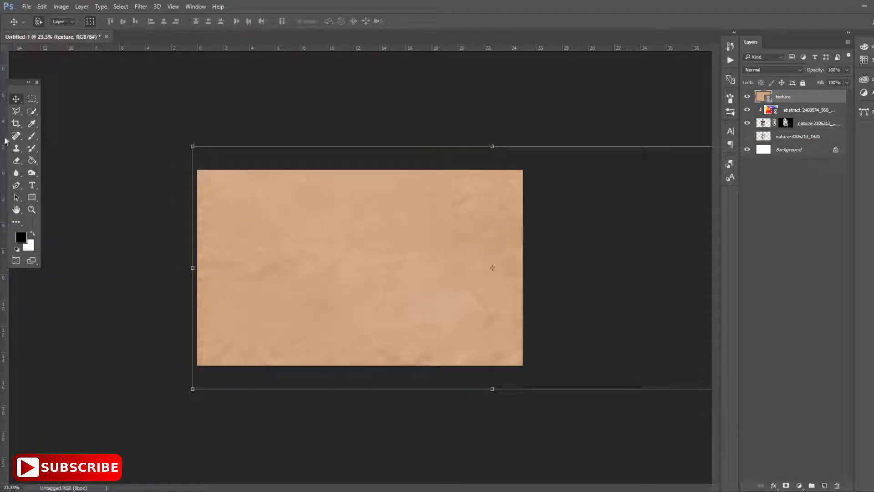
Fit the canvas on screen and move the texture layer beneath the figures
click(225, 117)
key(ctrl+0)
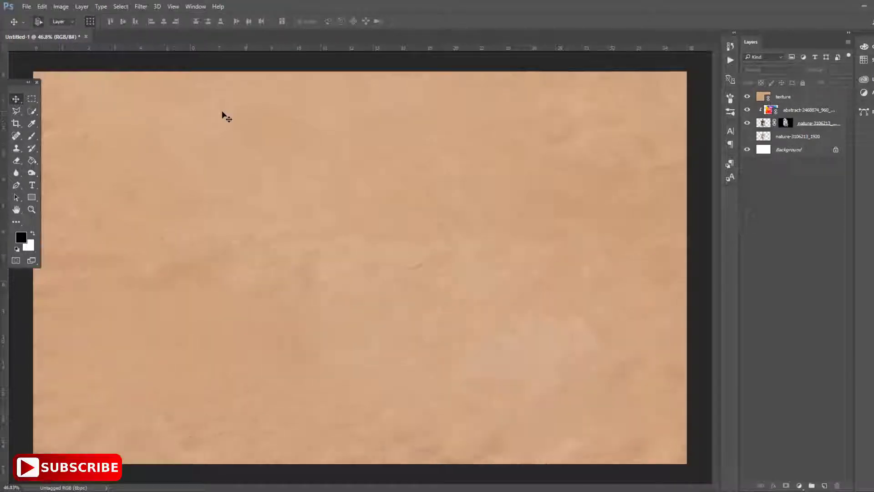
click(326, 260)
mouse_move(796, 97)
mouse_down()
mouse_move(792, 128)
mouse_move(782, 130)
mouse_up()
Mute the paper texture in Camera Raw: Exposure -0.65, Contrast -43, lower whites/blacks, Clarity +78
click(141, 6)
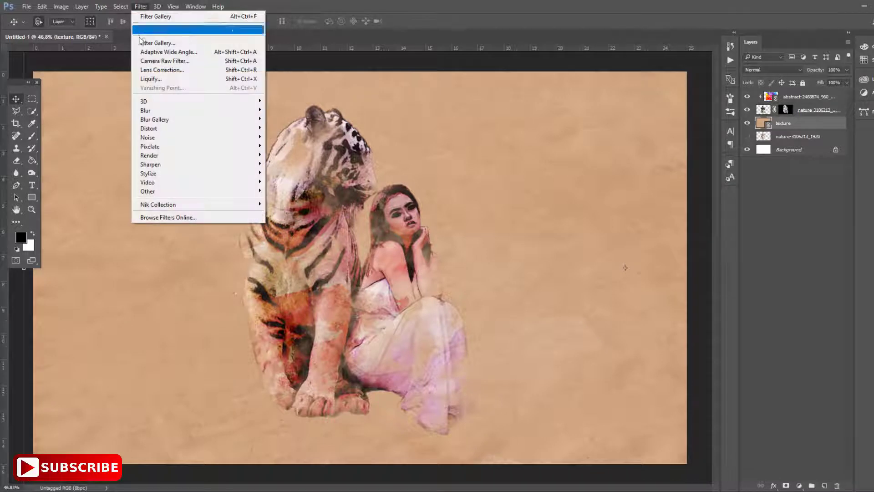
click(155, 53)
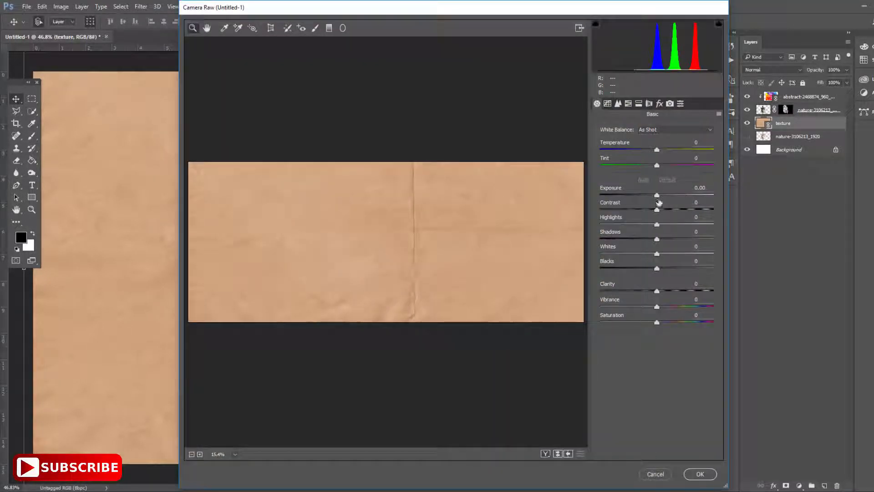
mouse_move(657, 195)
mouse_down()
mouse_move(649, 195)
mouse_move(651, 209)
mouse_move(632, 212)
mouse_up()
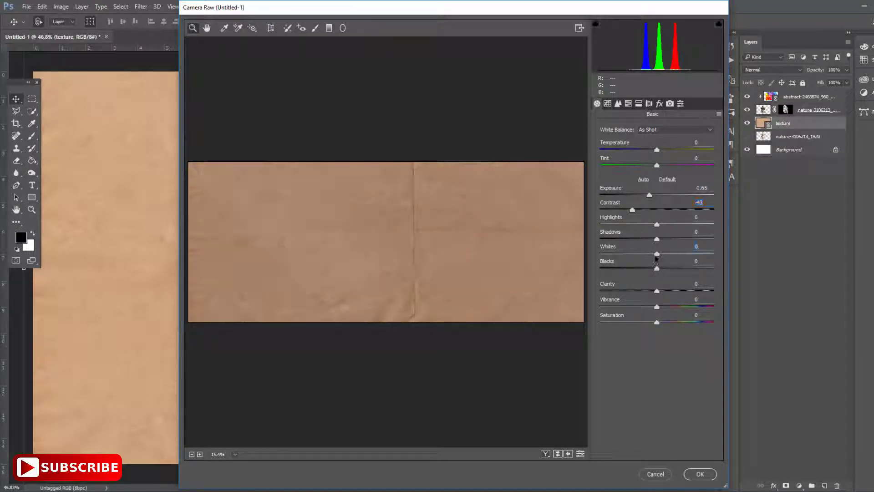
mouse_move(656, 253)
mouse_down()
mouse_move(617, 254)
mouse_move(701, 291)
mouse_move(637, 306)
mouse_move(638, 321)
mouse_up()
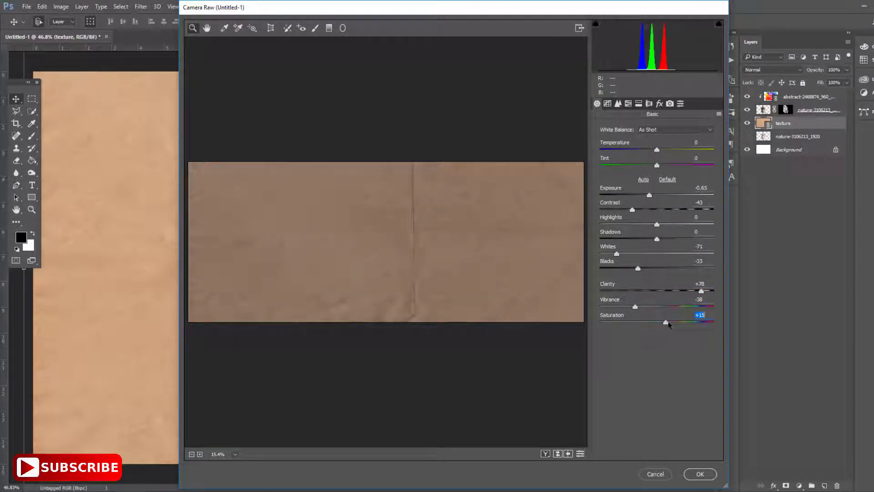
click(700, 474)
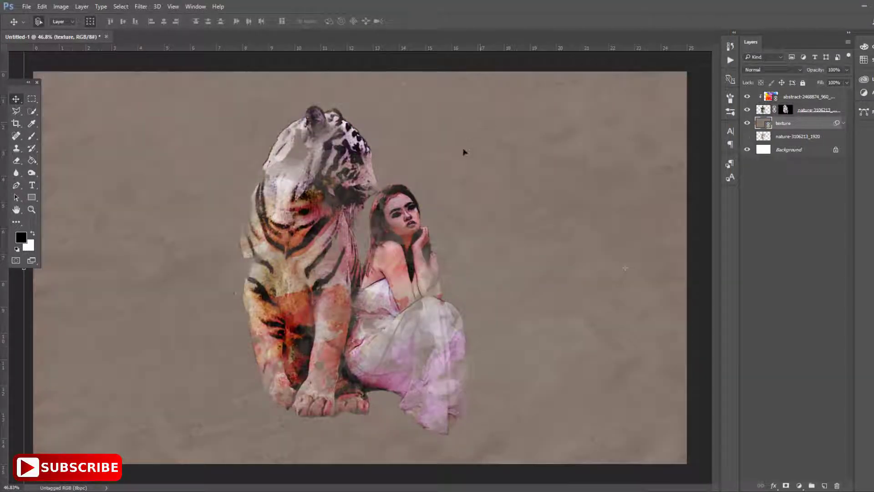
key(ctrl+t)
Add 4.87% Uniform noise to the paper texture layer
click(141, 6)
mouse_move(148, 137)
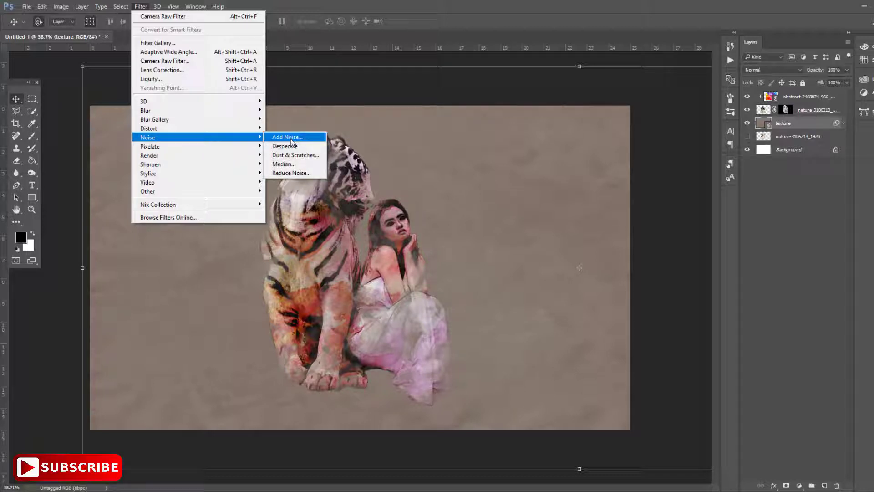
click(286, 137)
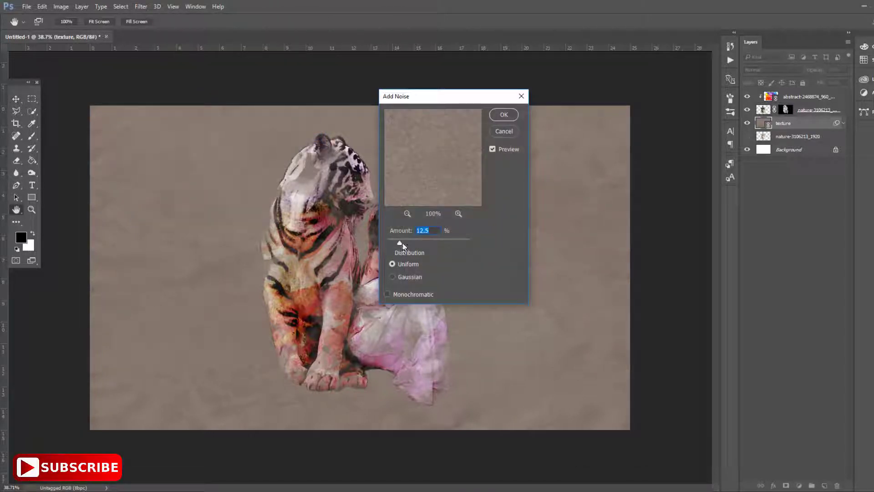
drag(400, 243, 406, 244)
click(404, 276)
click(400, 265)
drag(399, 245, 394, 246)
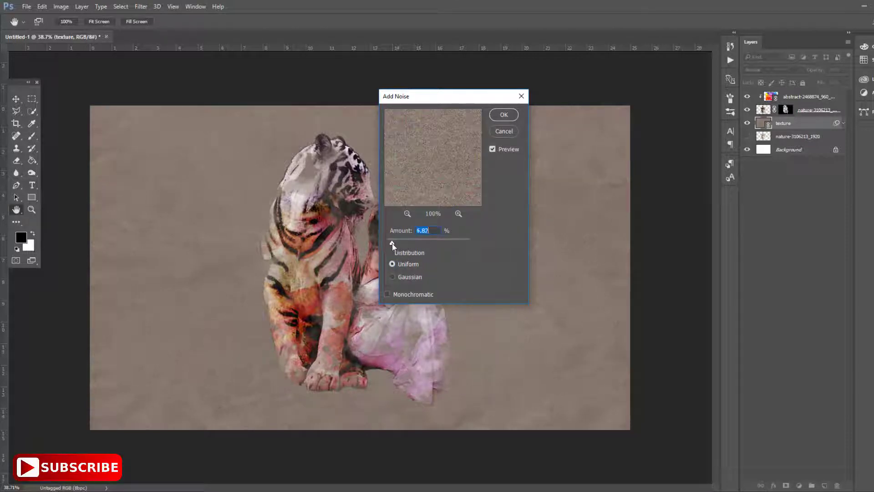
click(503, 114)
key(v)
Deselect the texture layer and scroll to review the result
click(63, 85)
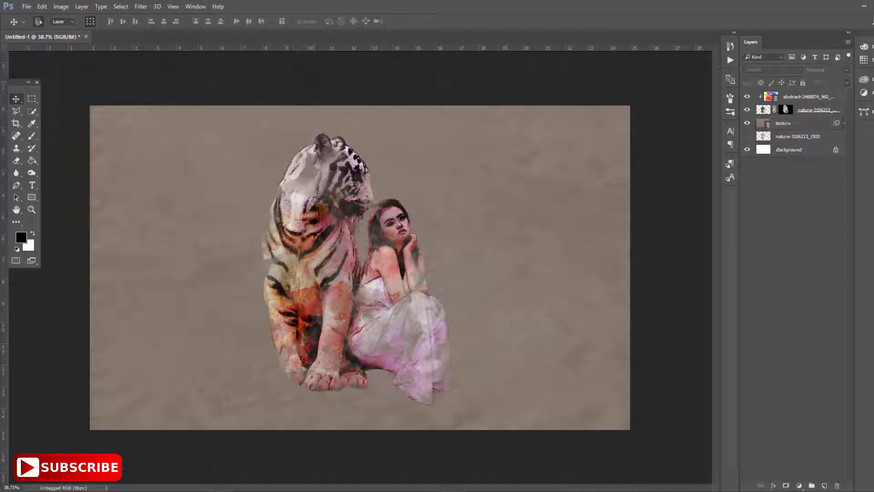
scroll(320, 235, up, 2)
scroll(324, 235, down, 1)
scroll(326, 237, up, 1)
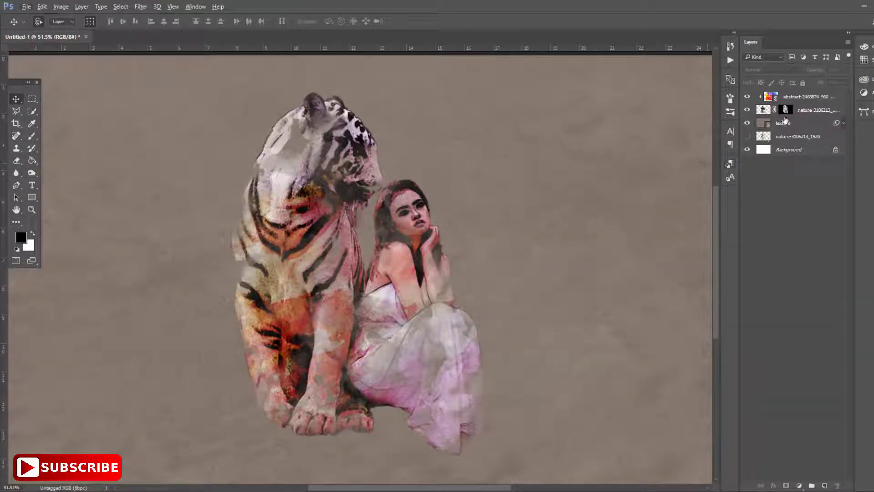
Select the top colour layer and stamp all visible layers into merged Layer 1
click(803, 97)
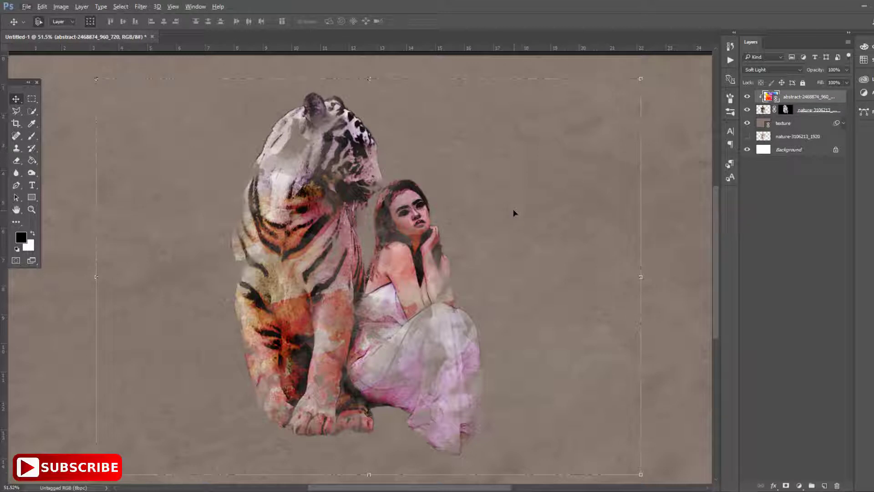
key(ctrl+shift+alt+e)
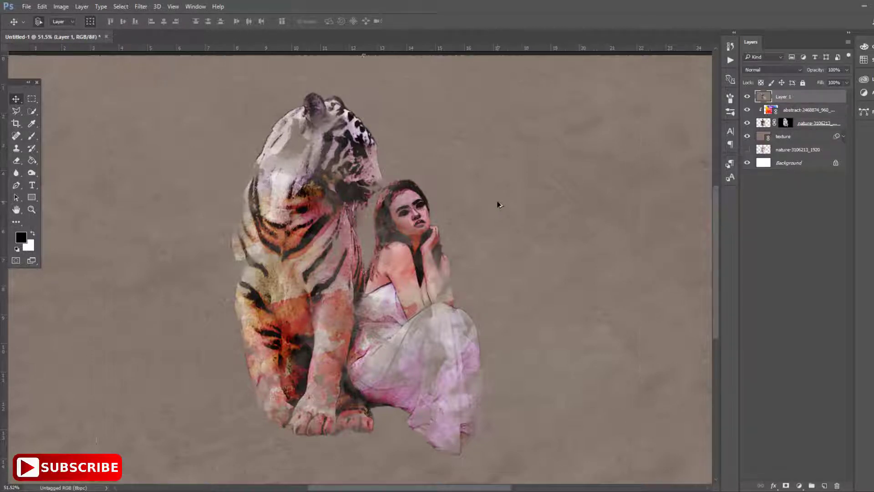
key(ctrl+0)
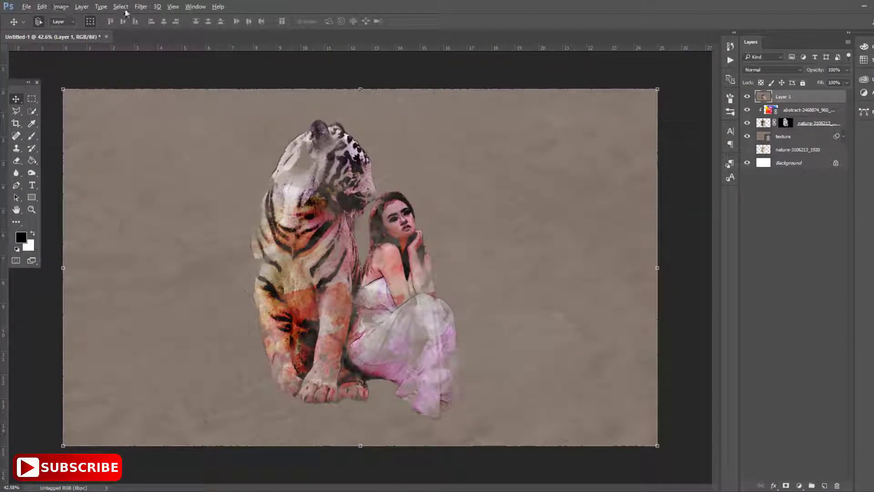
Apply High Pass at radius 7.6 to Layer 1 and set it to Overlay
click(141, 6)
mouse_move(147, 191)
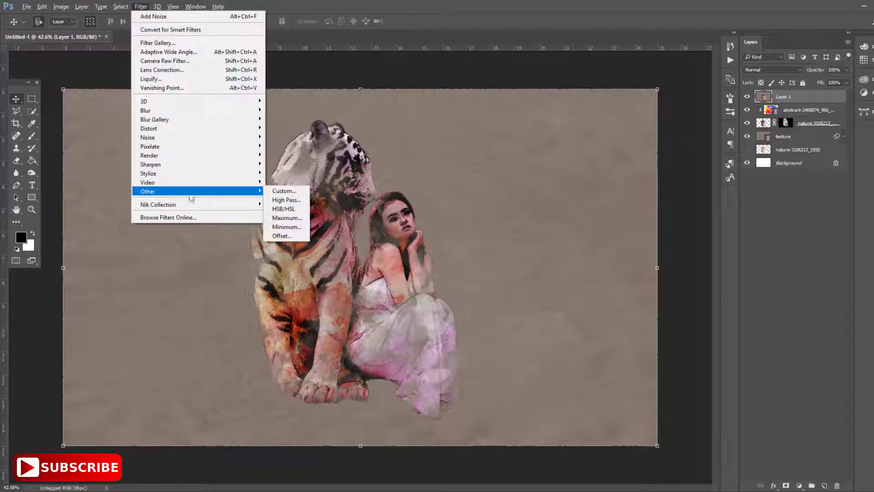
click(286, 200)
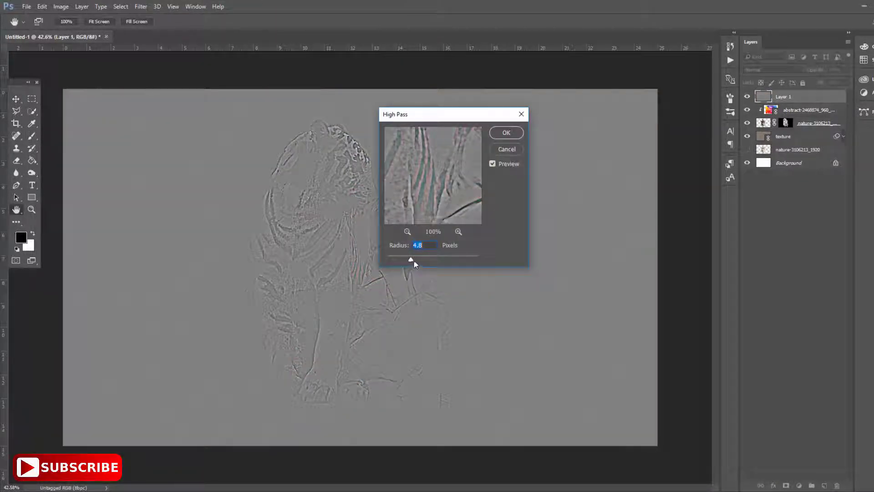
drag(415, 263, 421, 263)
click(499, 135)
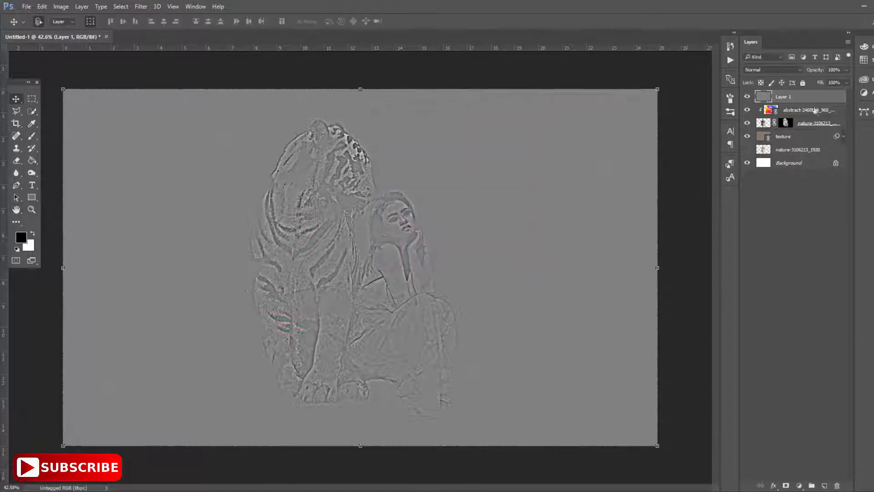
click(798, 73)
click(774, 164)
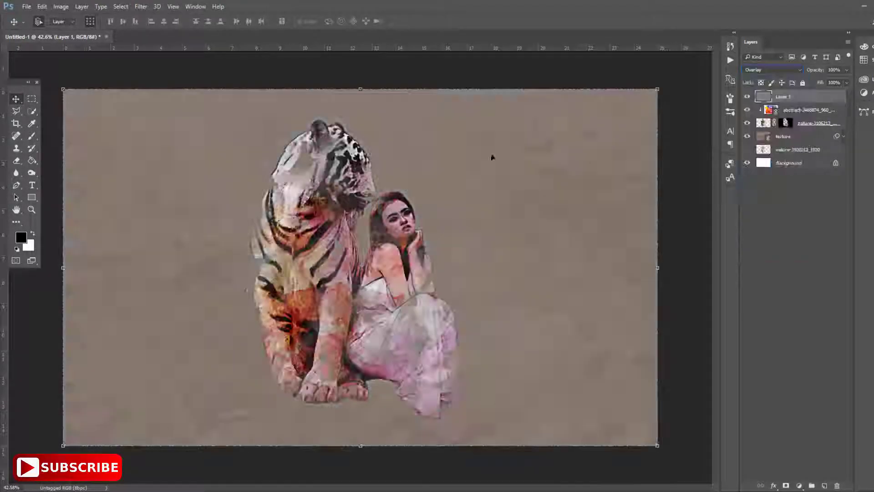
Reselect Layer 1 and stamp another merged copy as Layer 2
click(293, 66)
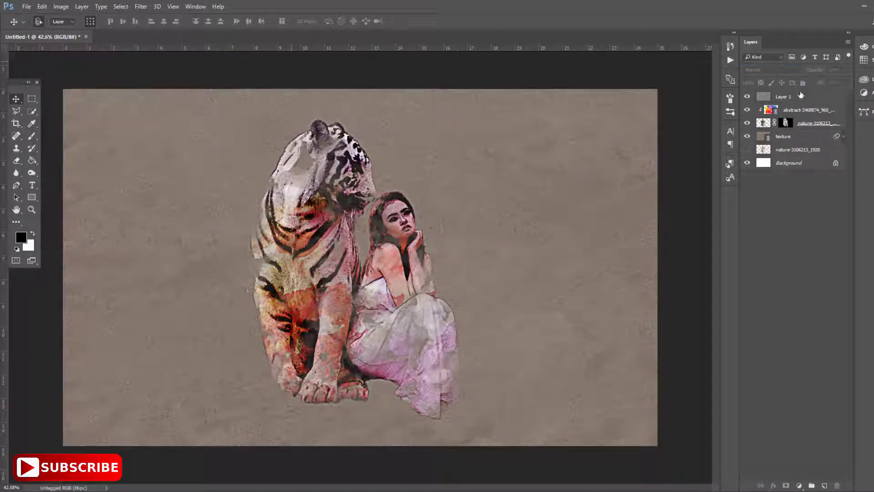
click(801, 95)
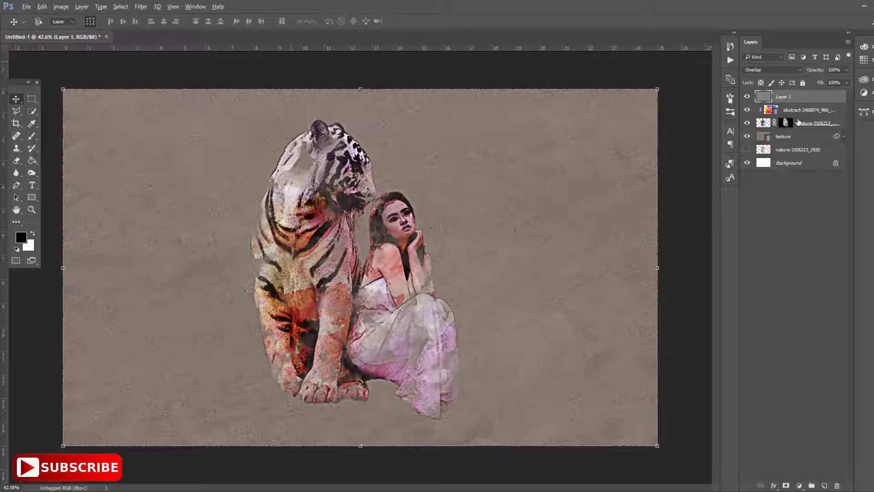
key(ctrl+shift+alt+e)
Open Camera Raw on the merged layer and raise Exposure to +0.20
click(146, 8)
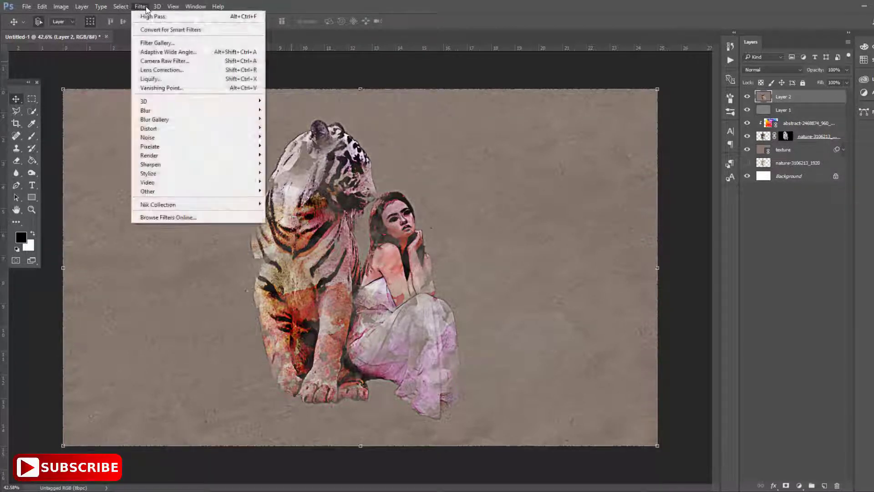
click(154, 61)
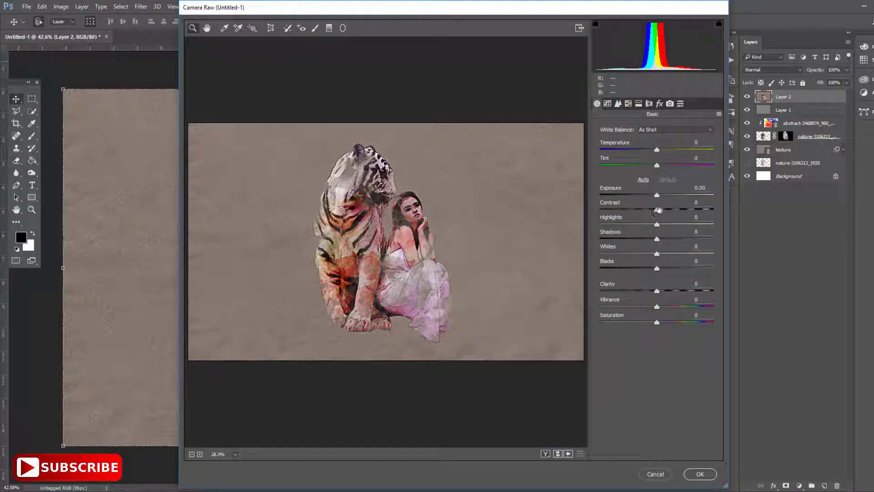
drag(657, 195, 660, 212)
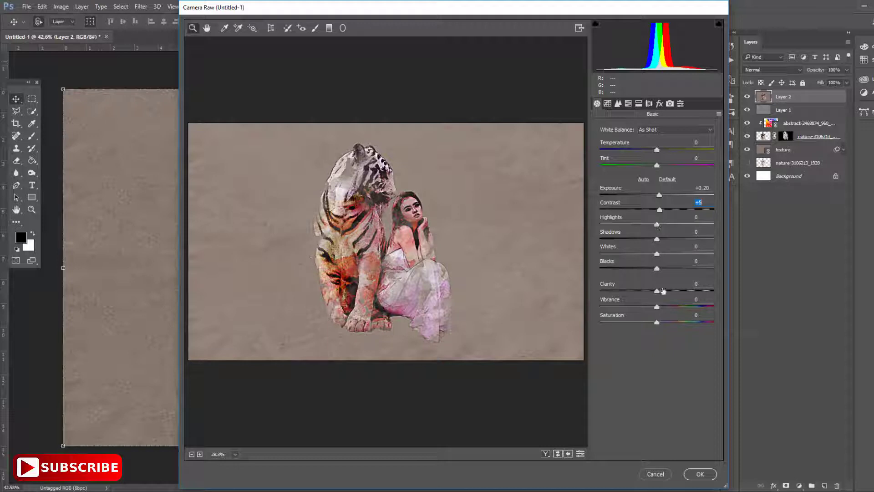
Set HSL saturation to Reds +15, Greens +8, Aquas -11, Blues +19, Purples +5, then apply
click(659, 104)
click(680, 104)
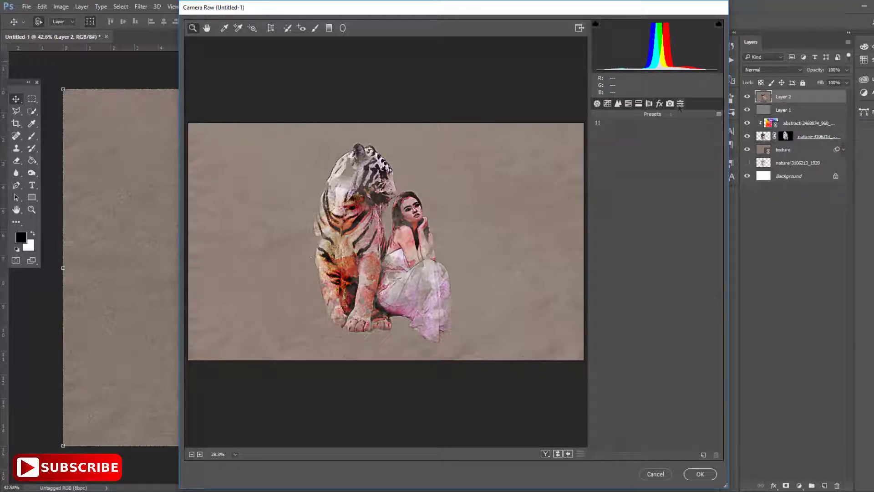
click(638, 105)
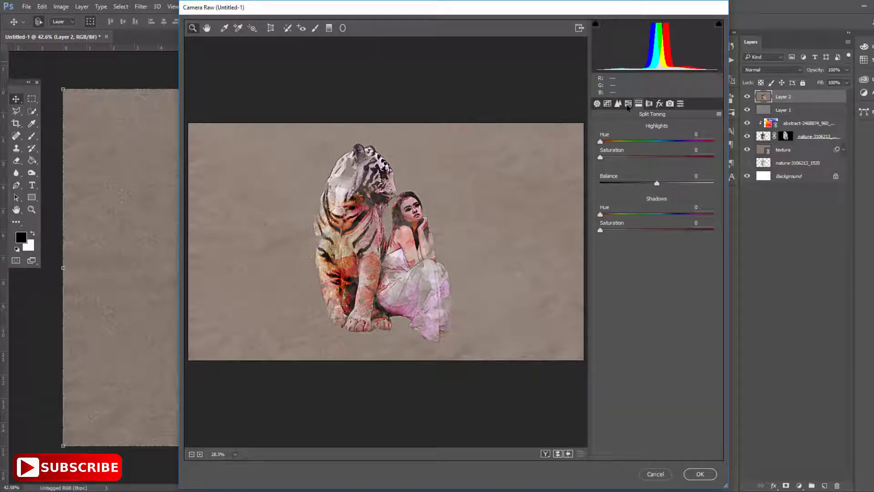
drag(657, 178, 665, 179)
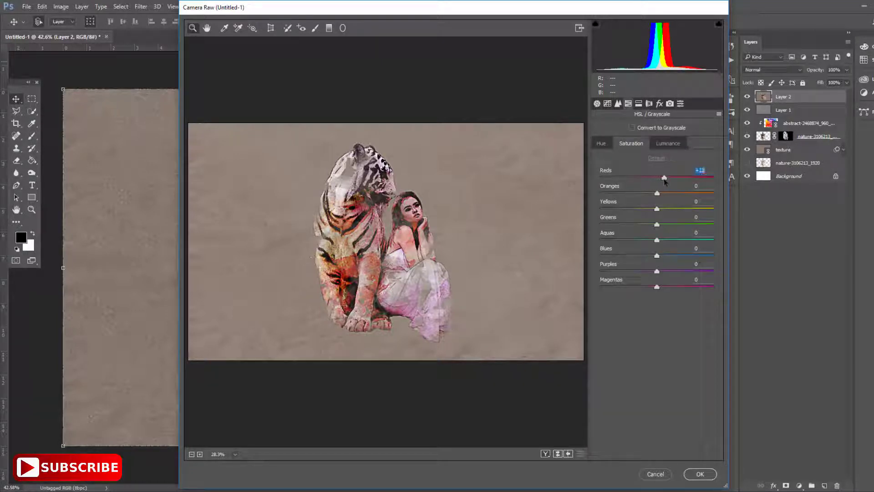
mouse_move(656, 225)
mouse_down()
mouse_move(651, 240)
mouse_move(670, 256)
mouse_move(660, 272)
mouse_up()
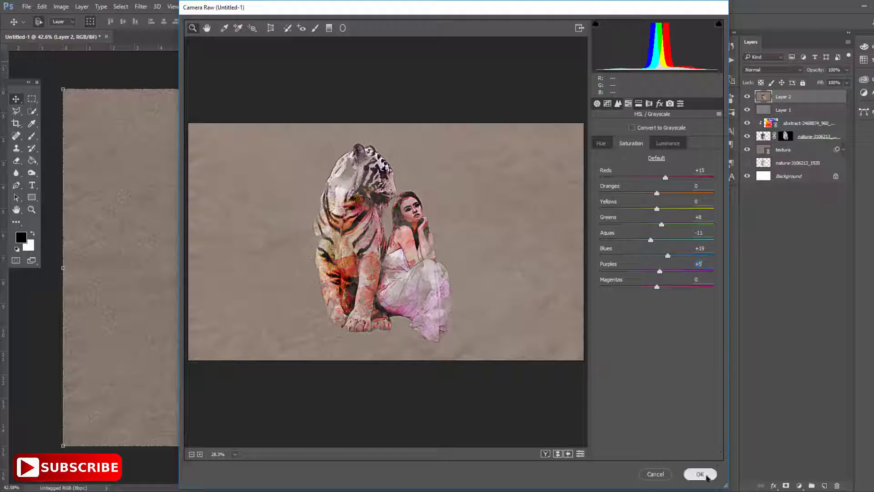
click(699, 473)
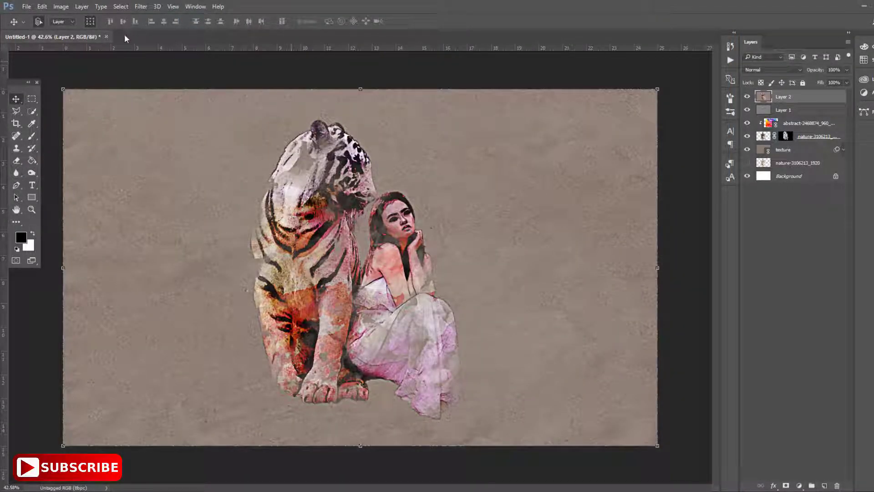
Stamp a new merged layer and apply Color Efex Pro 4 Cross Processing, method L02, 45%
key(ctrl+alt+shift+e)
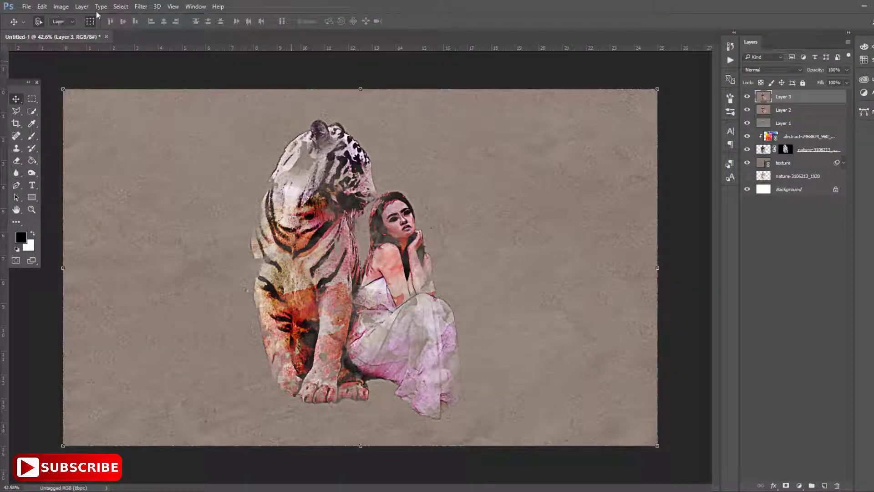
click(141, 6)
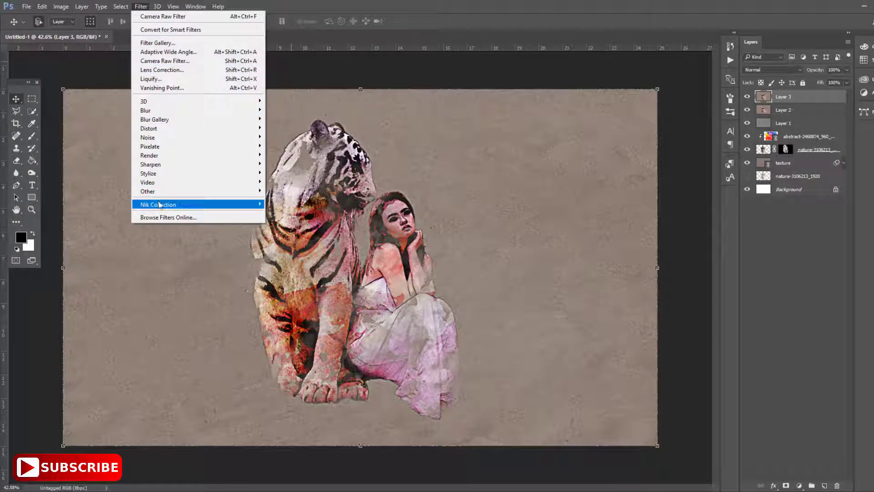
mouse_move(159, 204)
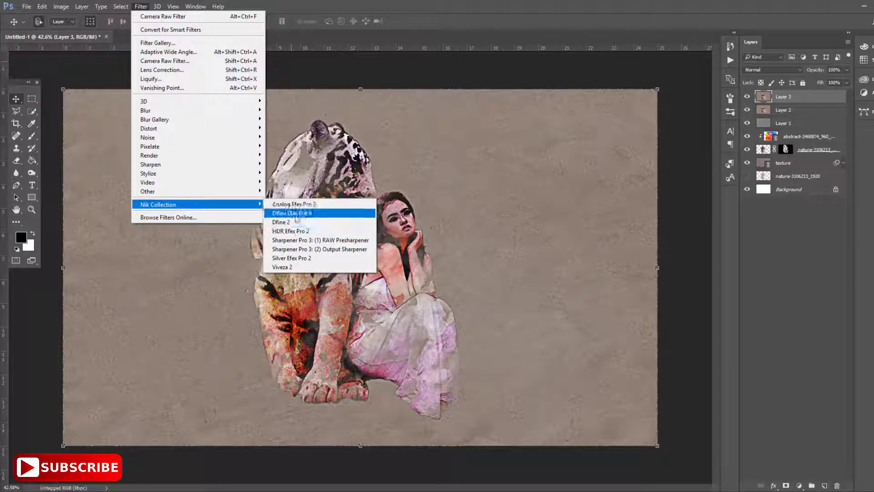
click(298, 212)
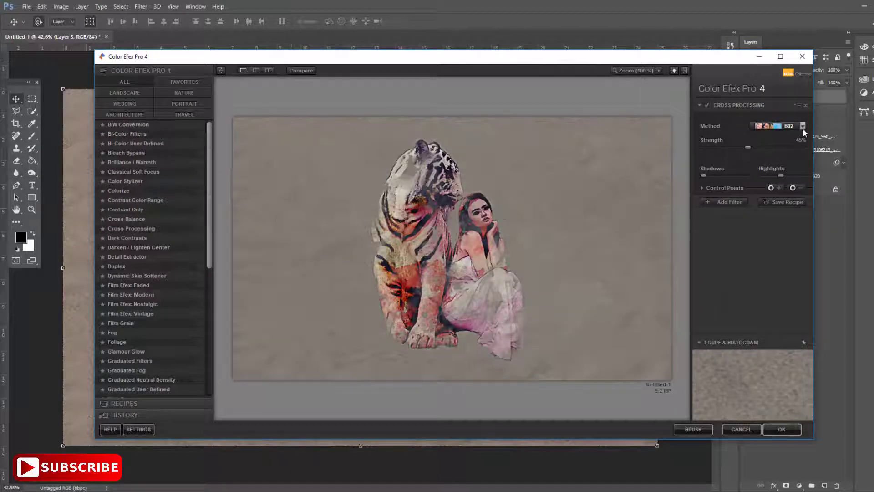
click(802, 126)
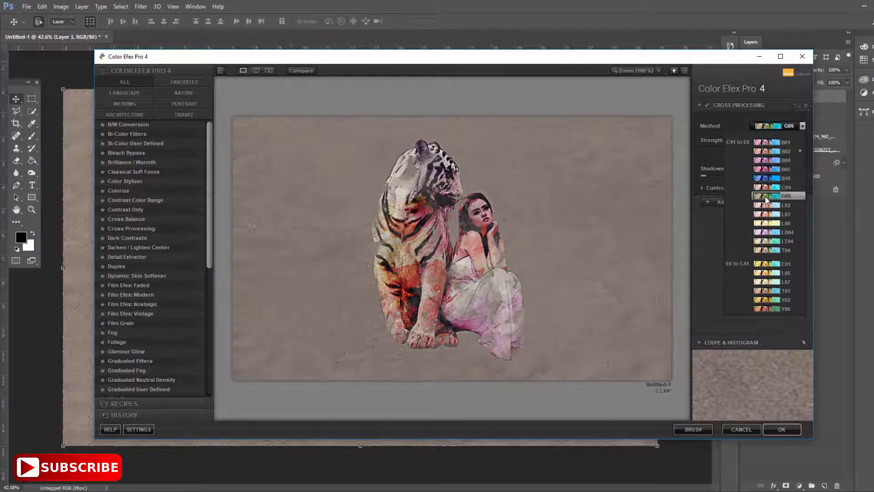
click(765, 207)
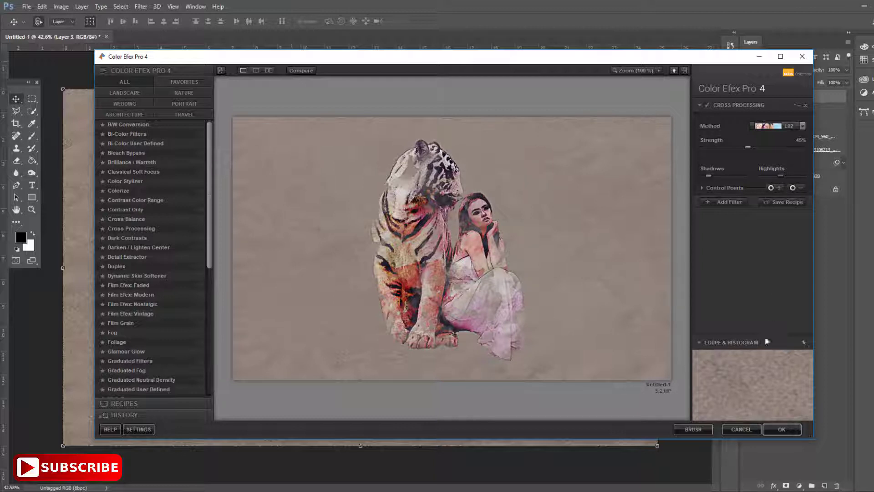
click(776, 428)
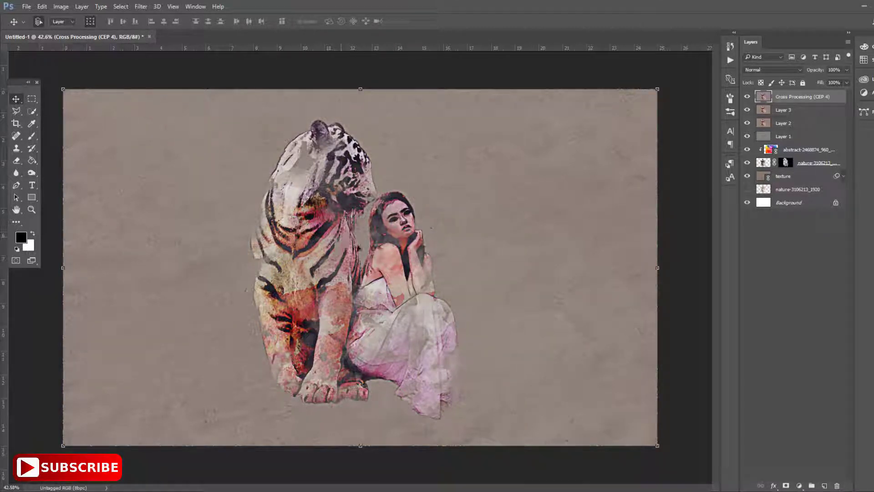
scroll(362, 256, up, 1)
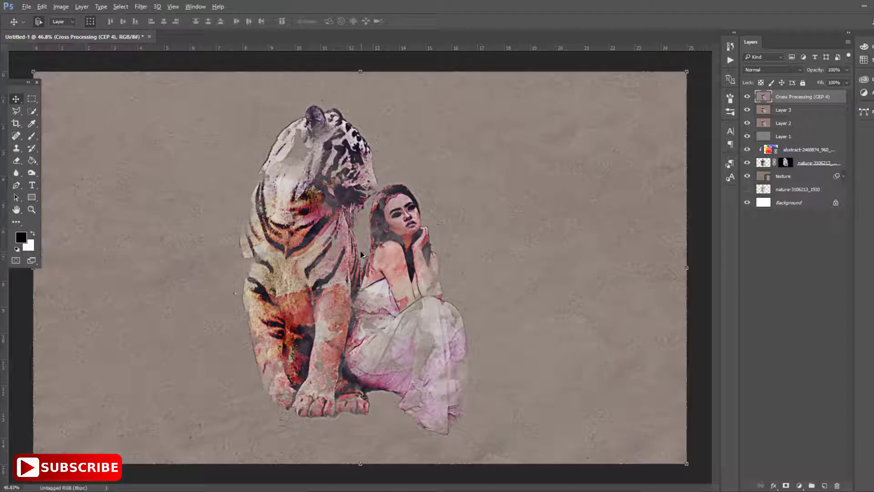